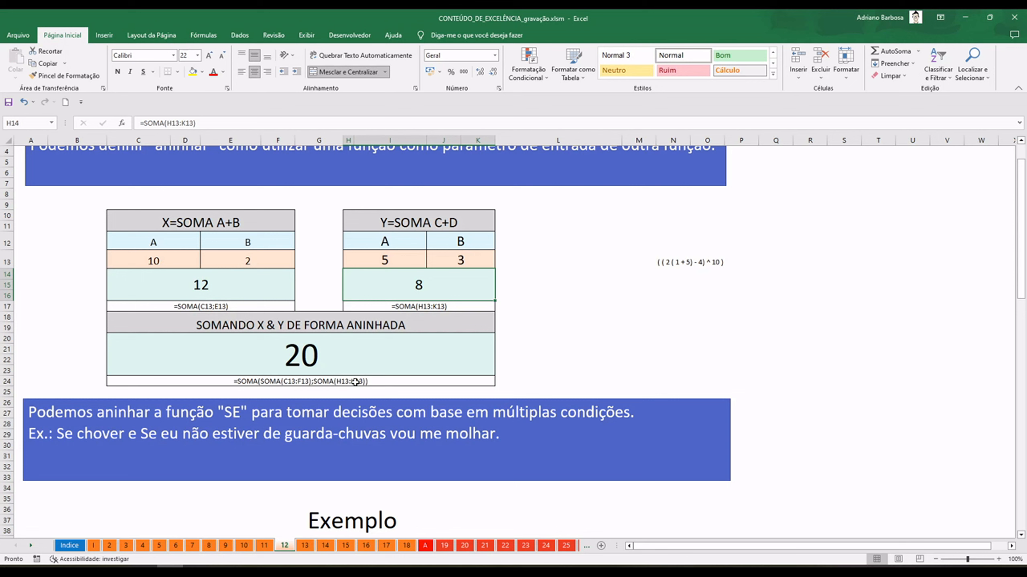
# - Review the nested SOMA example, the nested SE explanation and the rain example table below it
pyautogui.scroll(1, 354, 384)
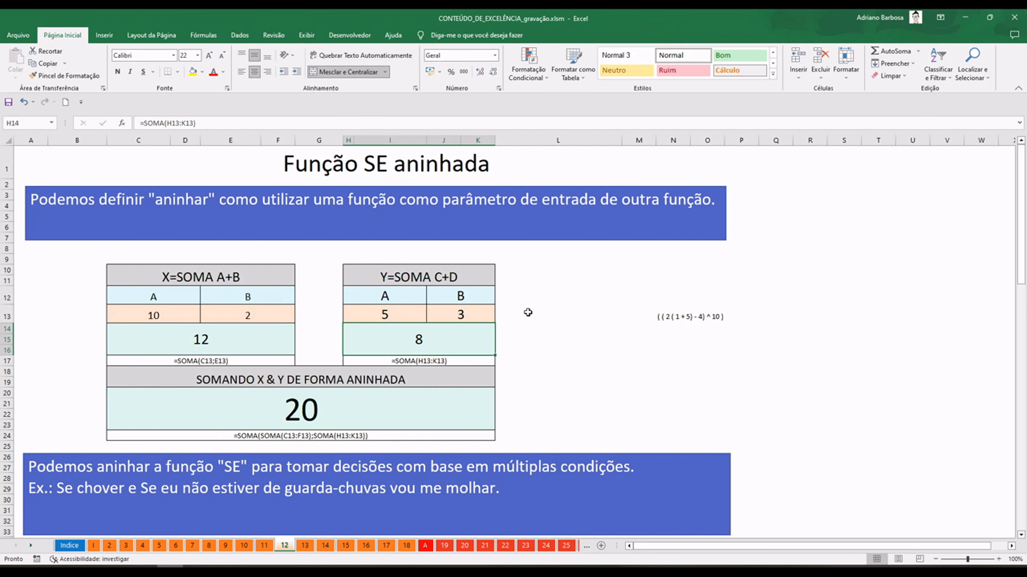
pyautogui.scroll(-2, 598, 331)
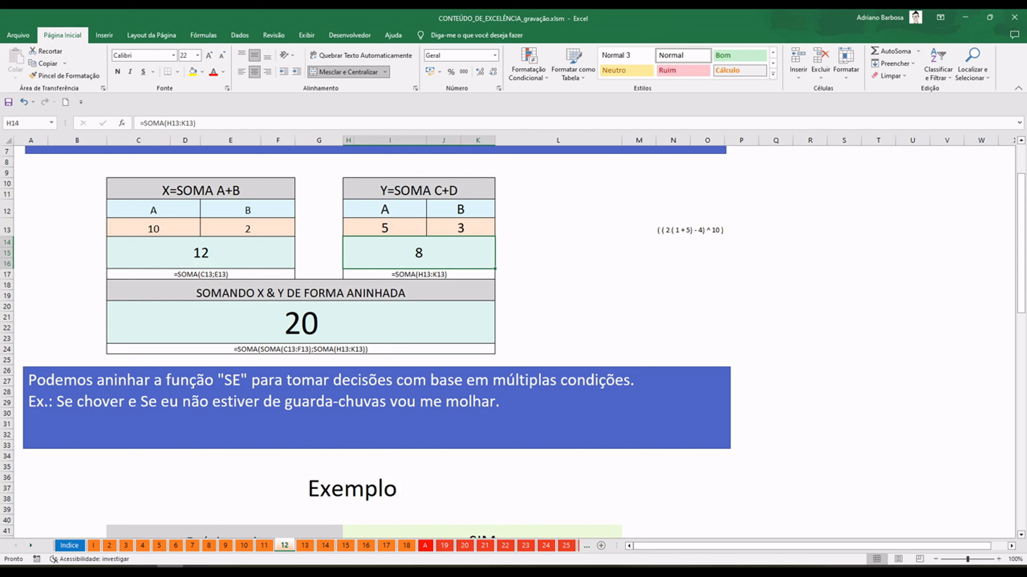
pyautogui.click(221, 567)
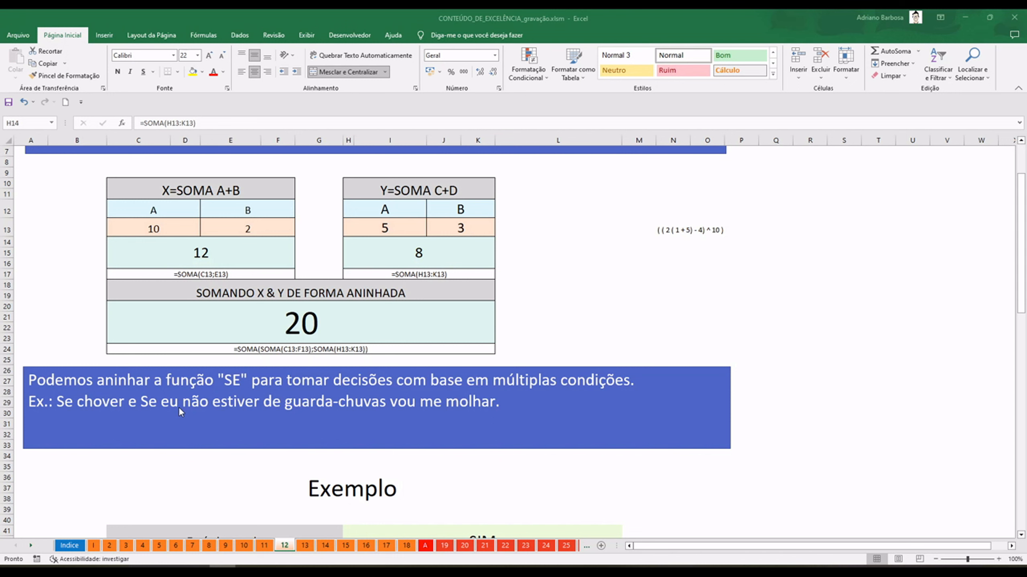
pyautogui.scroll(-2, 490, 338)
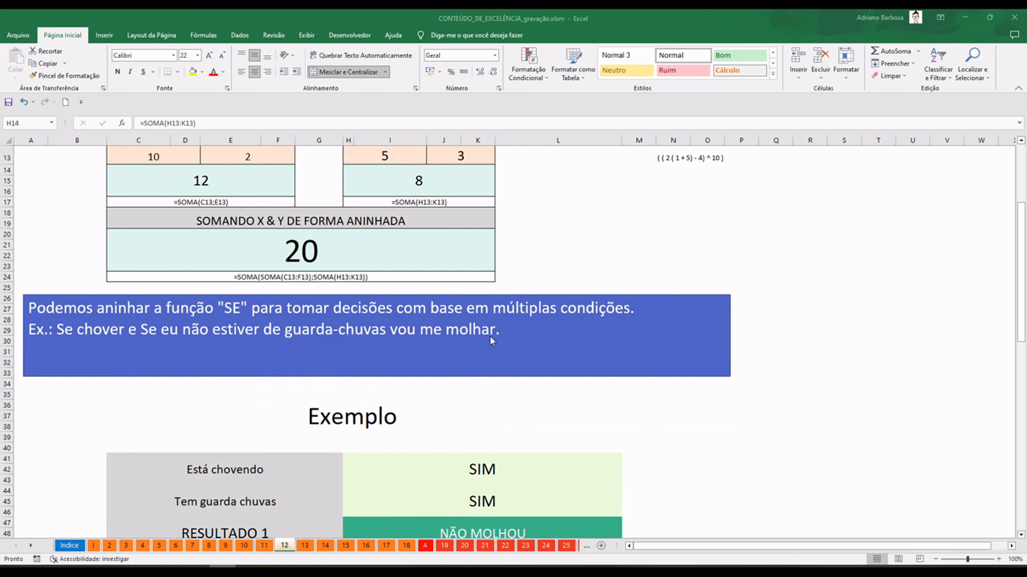
pyautogui.scroll(-2, 492, 336)
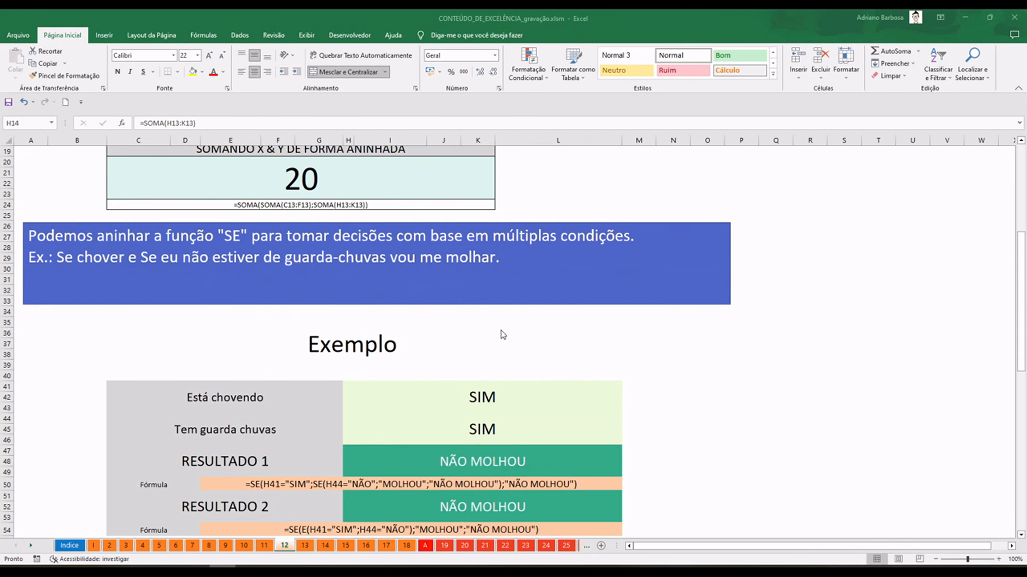
pyautogui.scroll(-1, 434, 306)
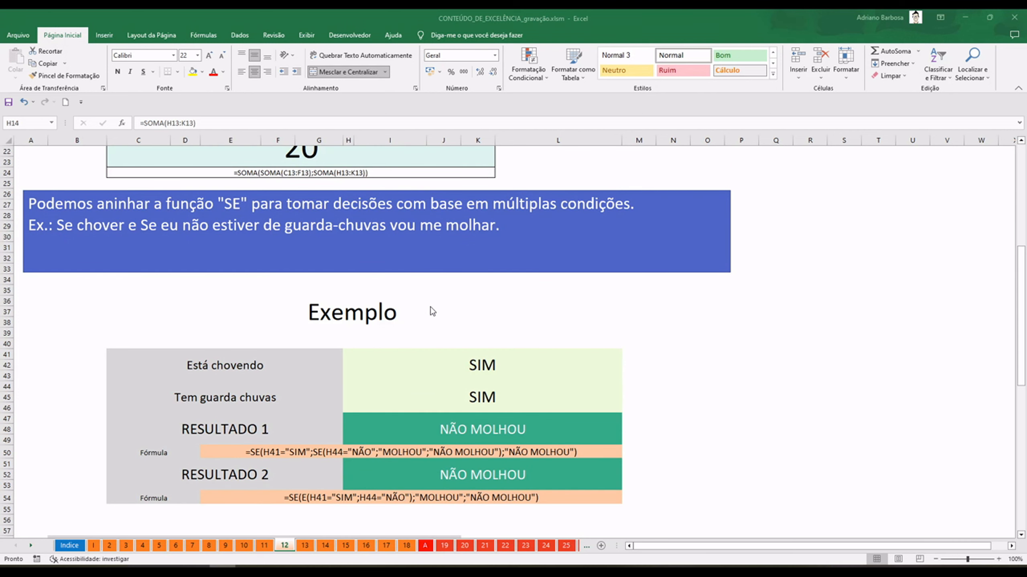
pyautogui.scroll(-2, 433, 312)
pyautogui.scroll(1, 340, 311)
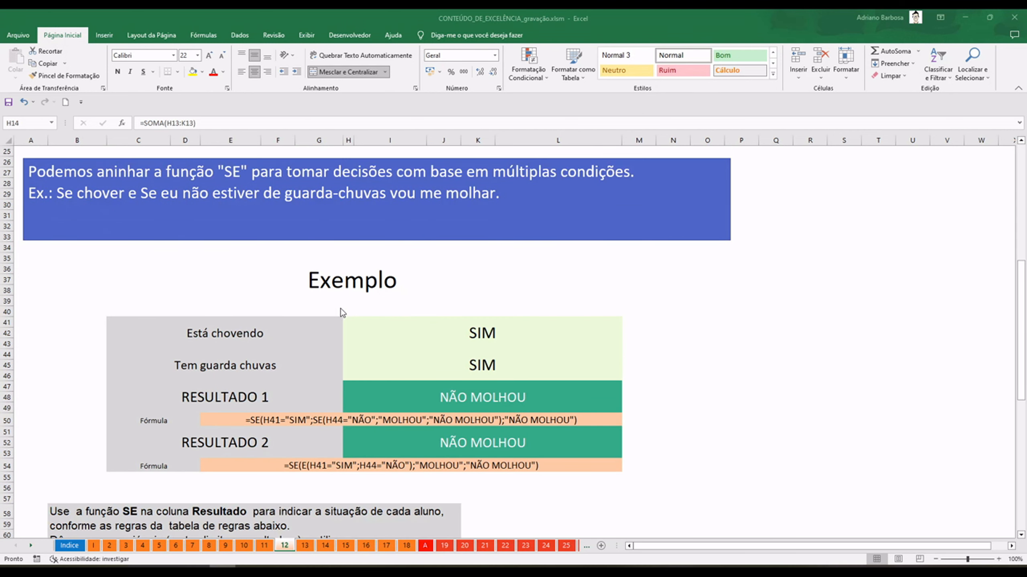
pyautogui.click(285, 331)
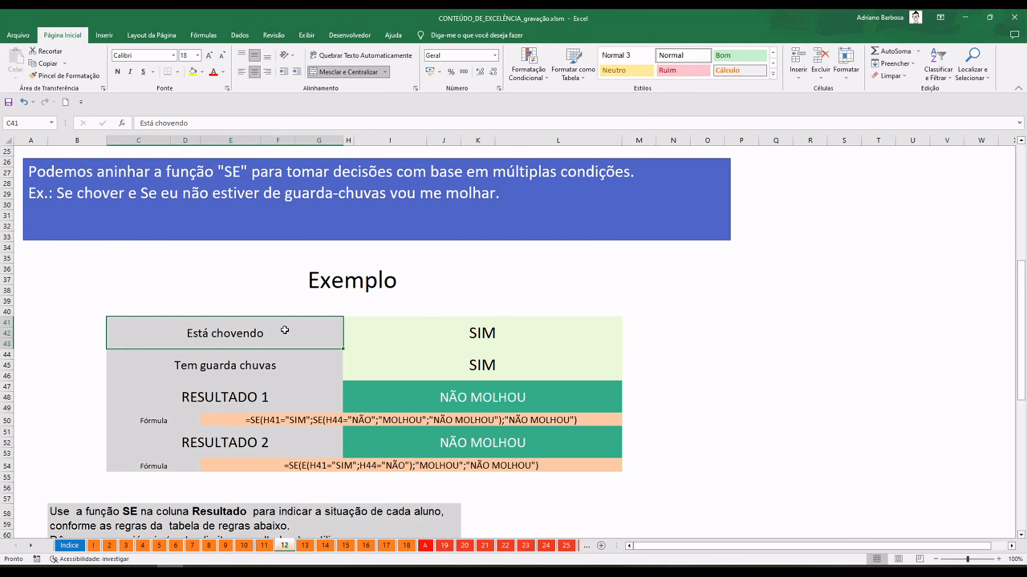
pyautogui.click(437, 328)
pyautogui.write('2')
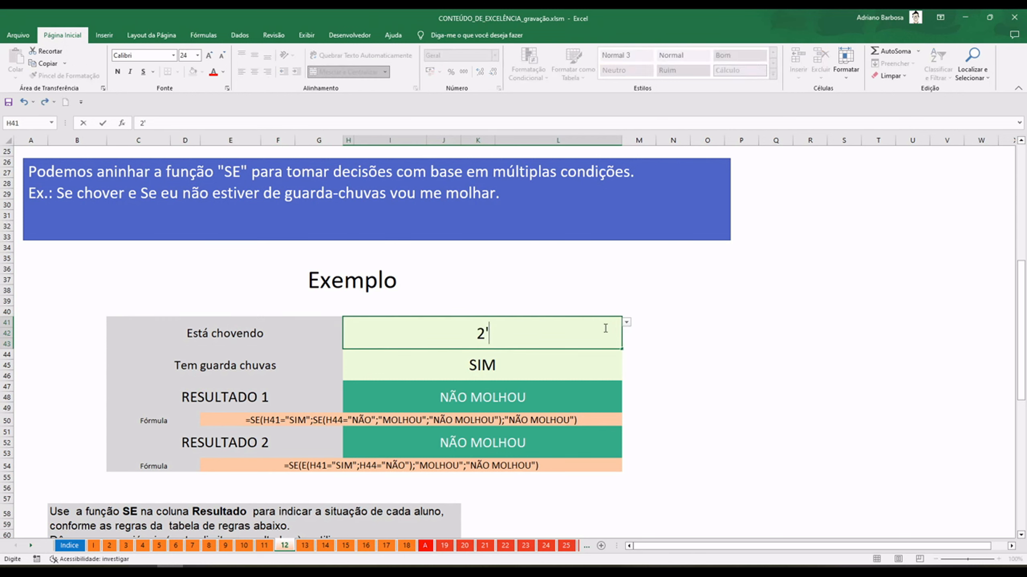
pyautogui.press('Escape')
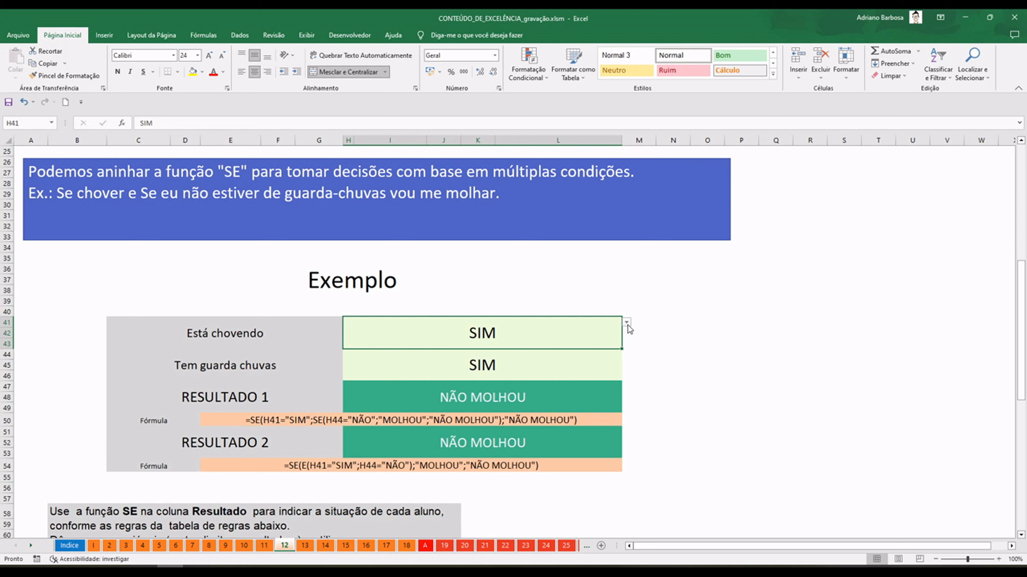
# - Check the answer choices available for "Está chovendo" and "Tem guarda chuvas" in the example table
pyautogui.click(628, 326)
pyautogui.click(497, 333)
pyautogui.click(513, 364)
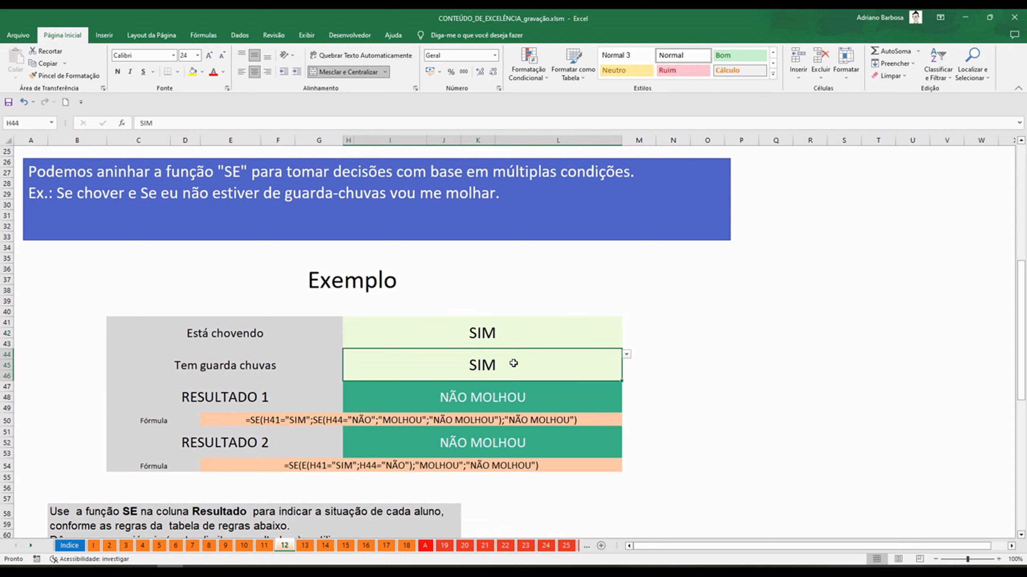
pyautogui.press('F2')
pyautogui.click(626, 354)
pyautogui.click(461, 363)
# - Inspect the RESULTADO 1 label and the formula in its result cell, leaving both as they are
pyautogui.click(249, 398)
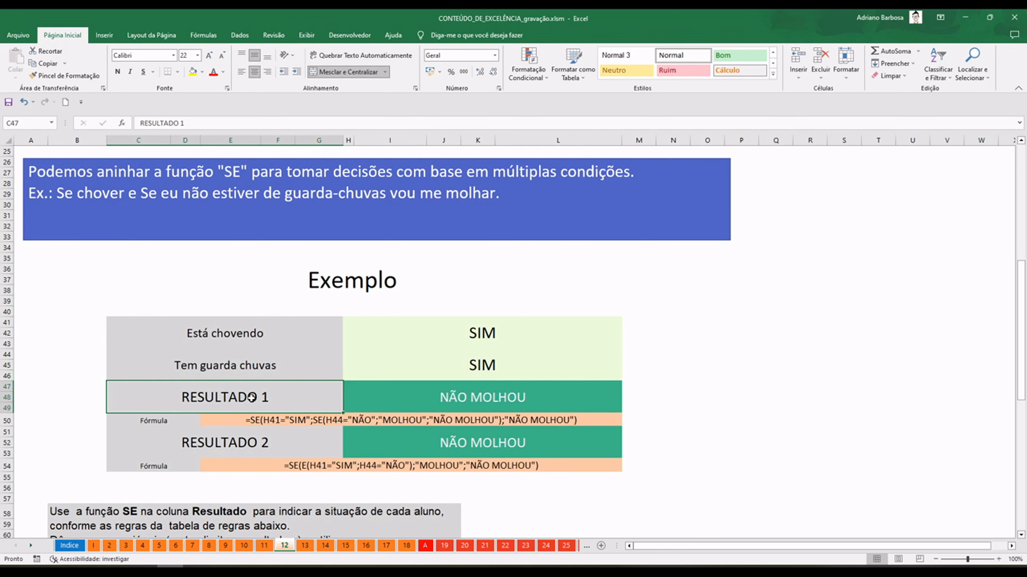
pyautogui.press('F2')
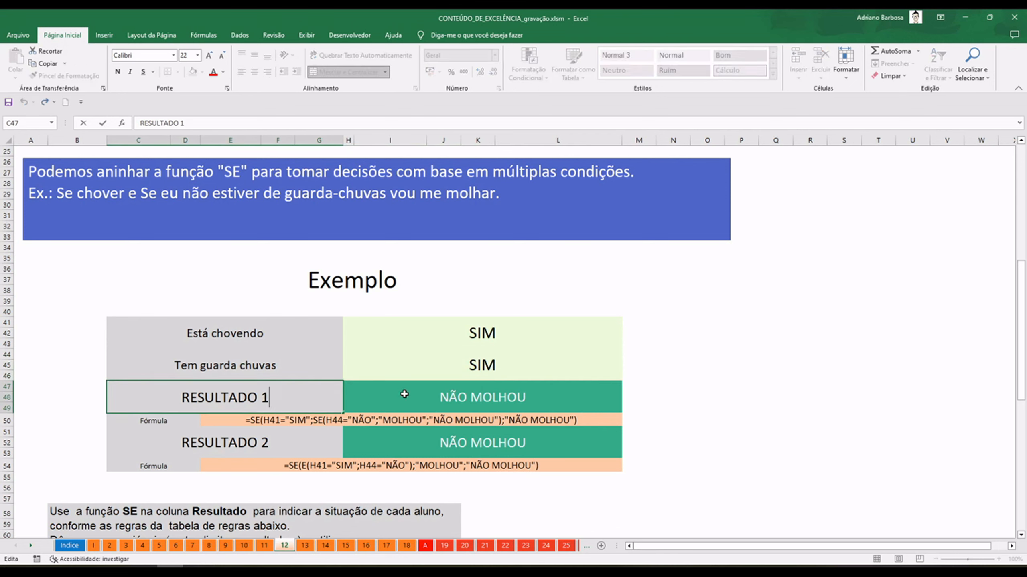
pyautogui.doubleClick(407, 395)
pyautogui.press('Escape')
pyautogui.press('F2')
pyautogui.press('Escape')
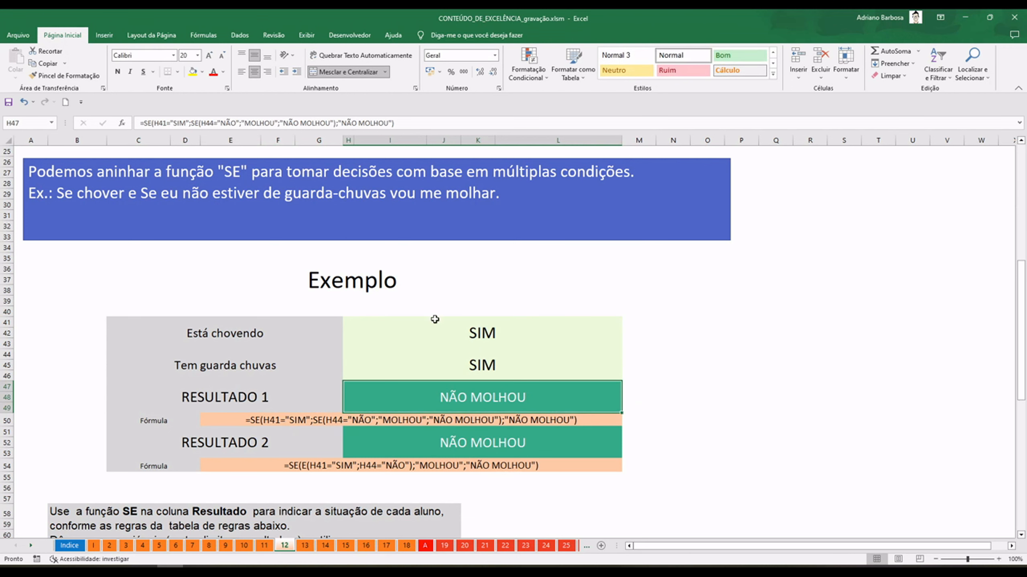
# - Choose SIM for "Está chovendo" and NÃO for "Tem guarda chuvas" in the example table
pyautogui.click(476, 334)
pyautogui.click(626, 322)
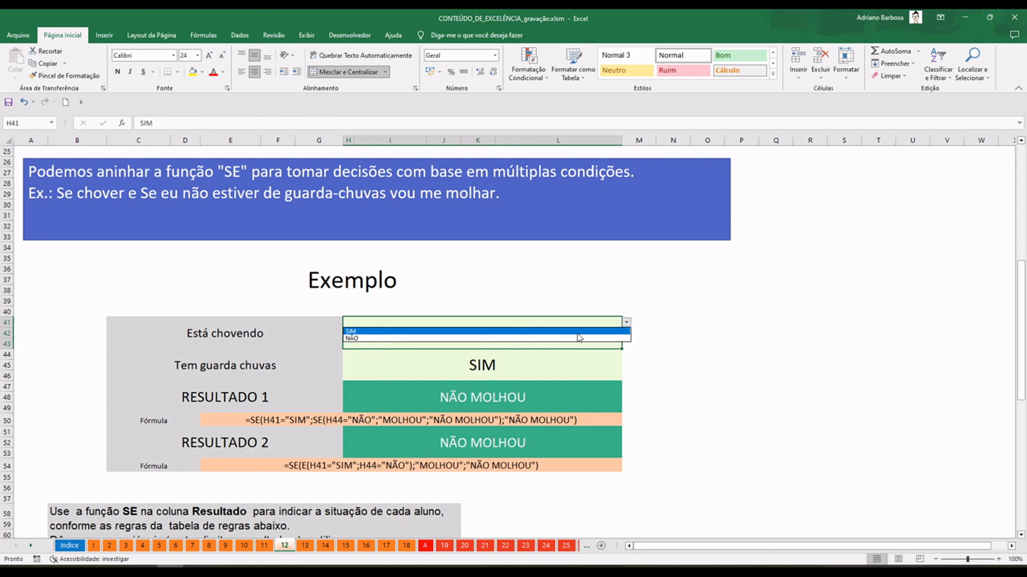
pyautogui.click(384, 331)
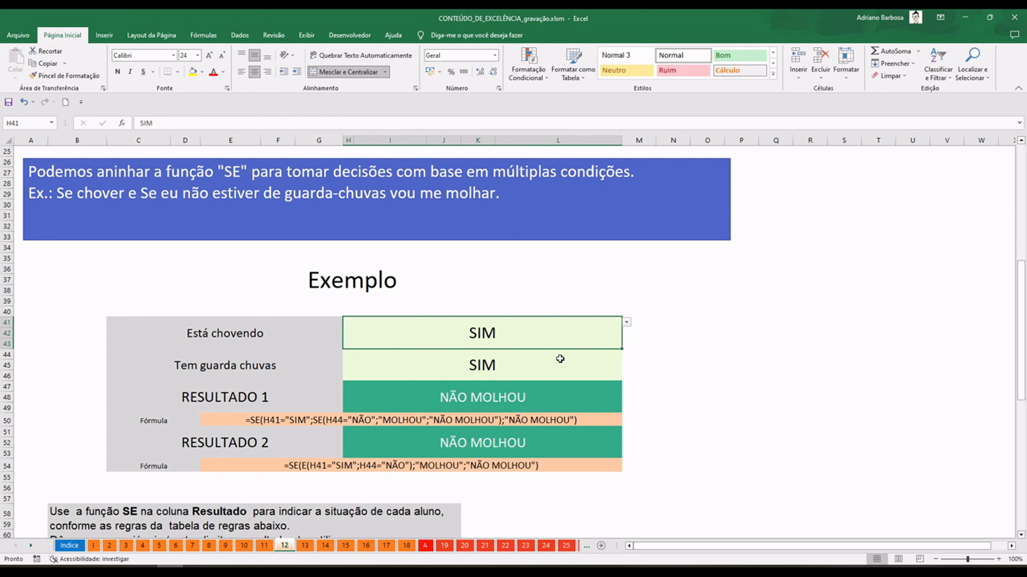
pyautogui.click(517, 372)
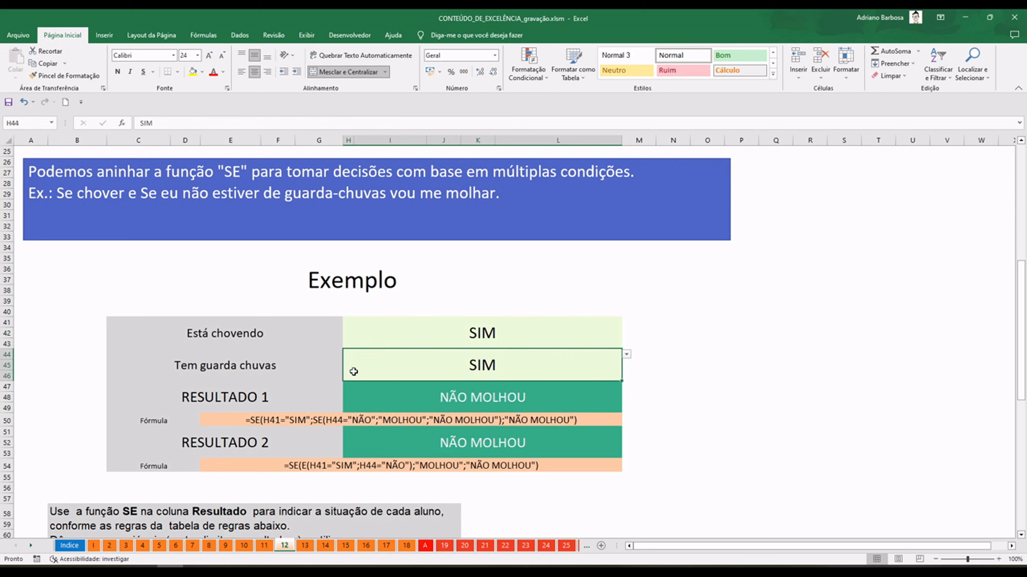
pyautogui.click(626, 355)
pyautogui.click(452, 377)
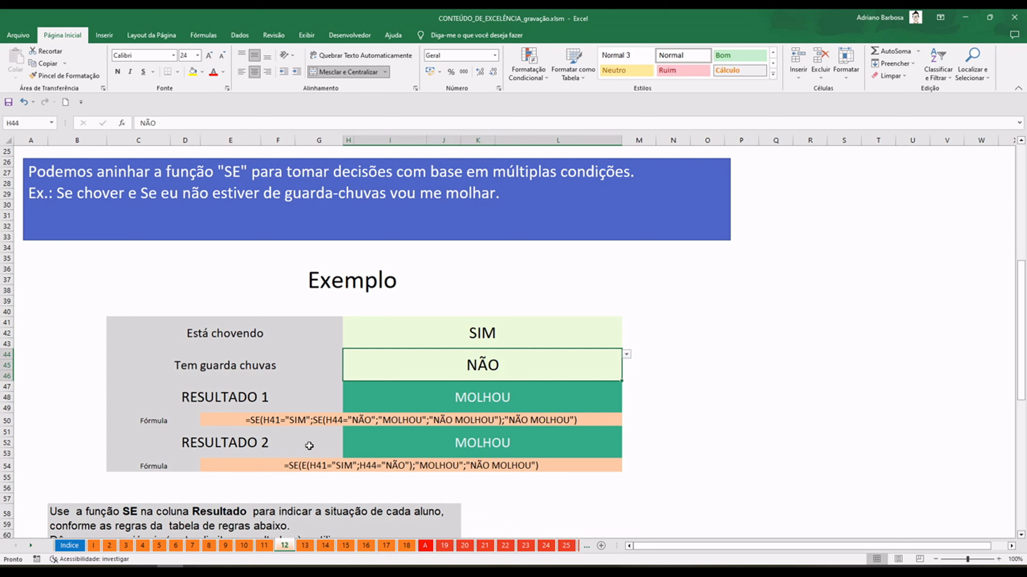
# - Examine the nested SE formula in RESULTADO 1, covering the H41 test, the inner SE on H44 and the outer value if false
pyautogui.click(461, 400)
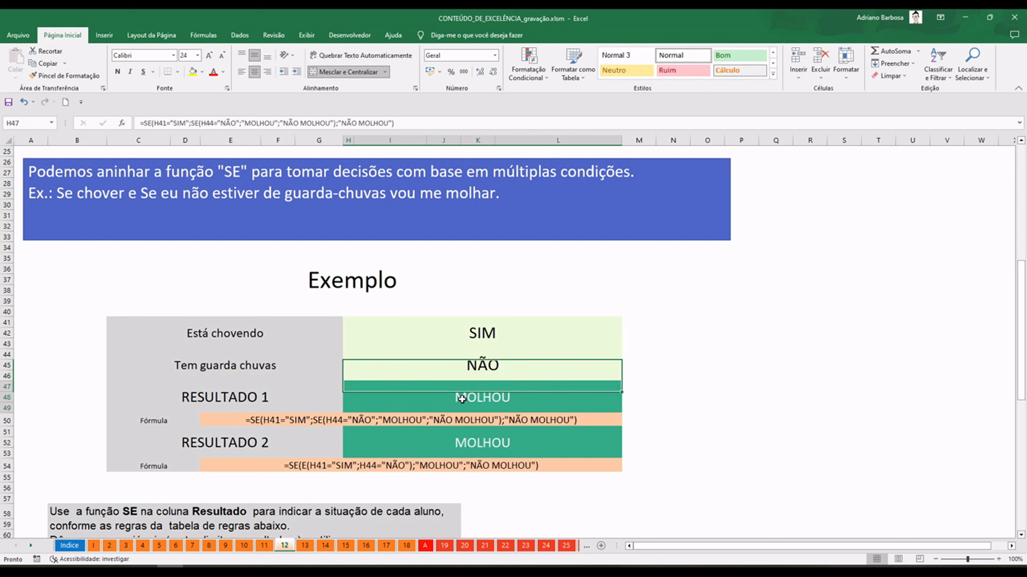
pyautogui.press('F2')
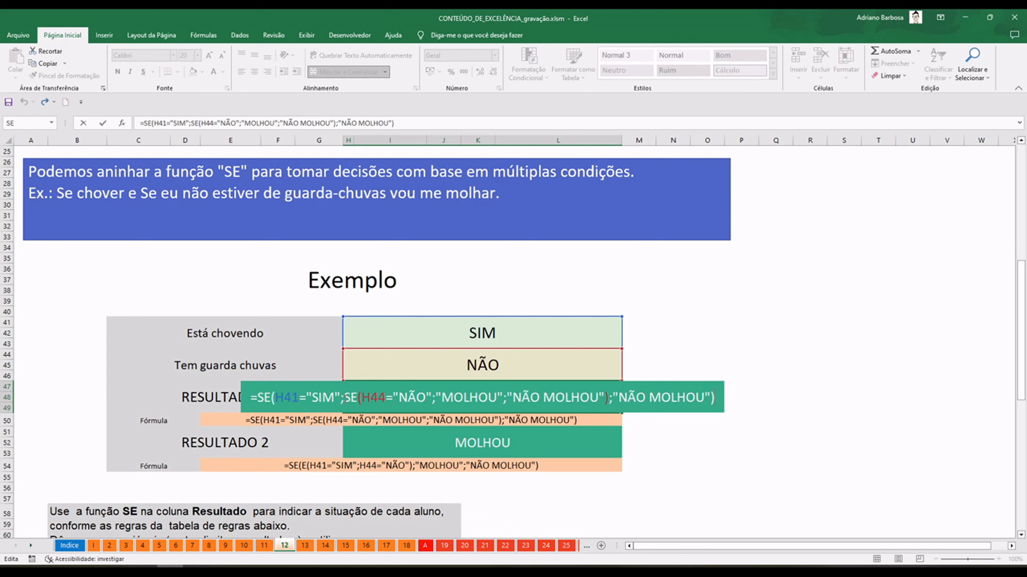
pyautogui.moveTo(344, 397); pyautogui.dragTo(277, 397)
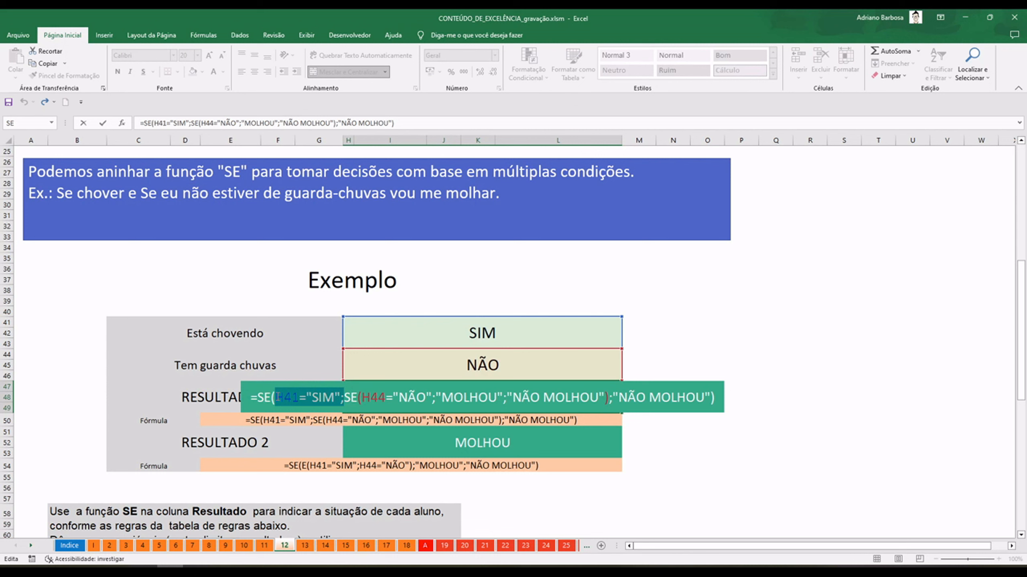
pyautogui.moveTo(278, 397); pyautogui.dragTo(613, 398)
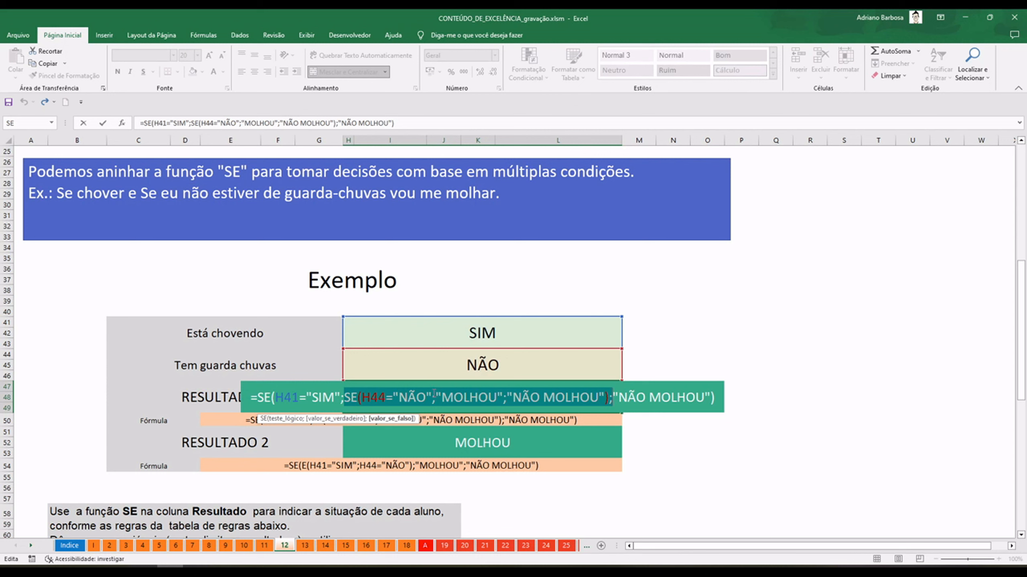
pyautogui.moveTo(361, 397); pyautogui.dragTo(503, 397)
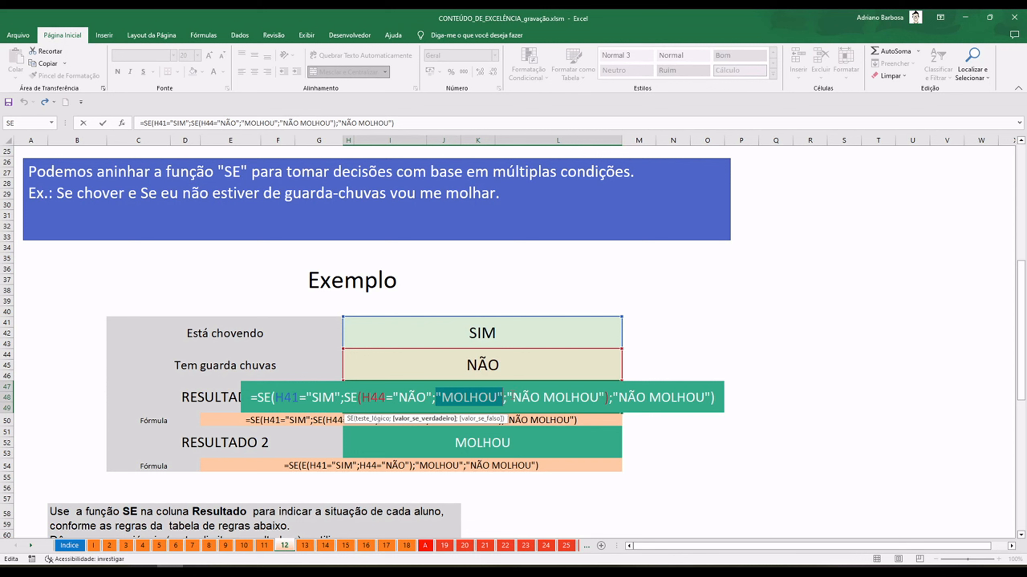
pyautogui.moveTo(506, 397); pyautogui.dragTo(604, 397)
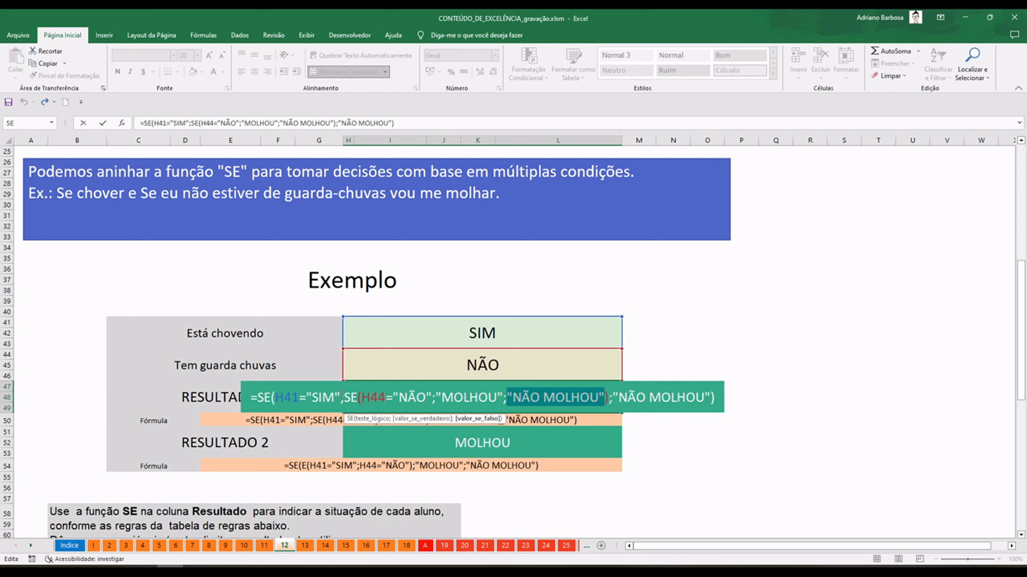
pyautogui.moveTo(254, 397); pyautogui.dragTo(612, 397)
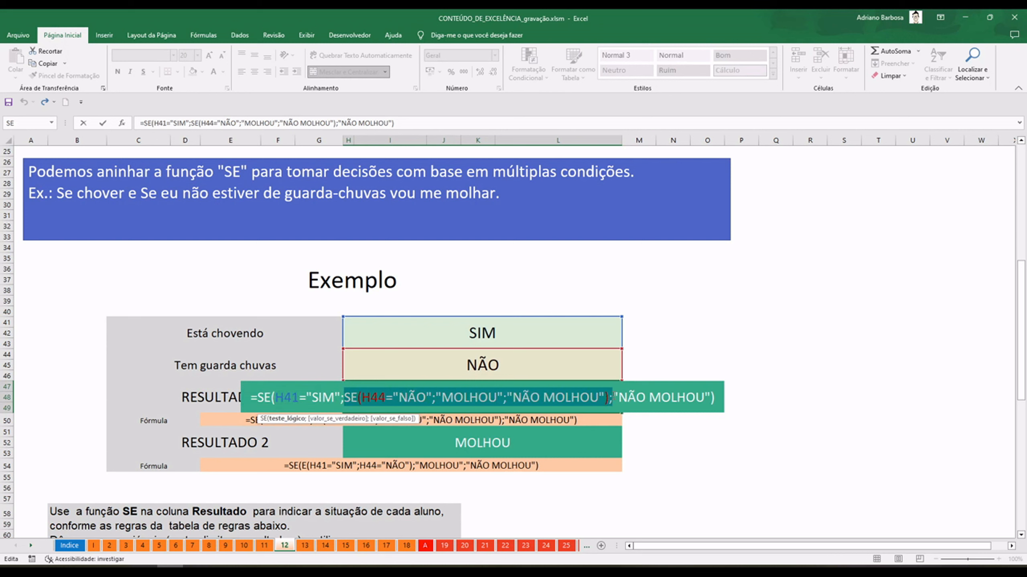
pyautogui.click(615, 397)
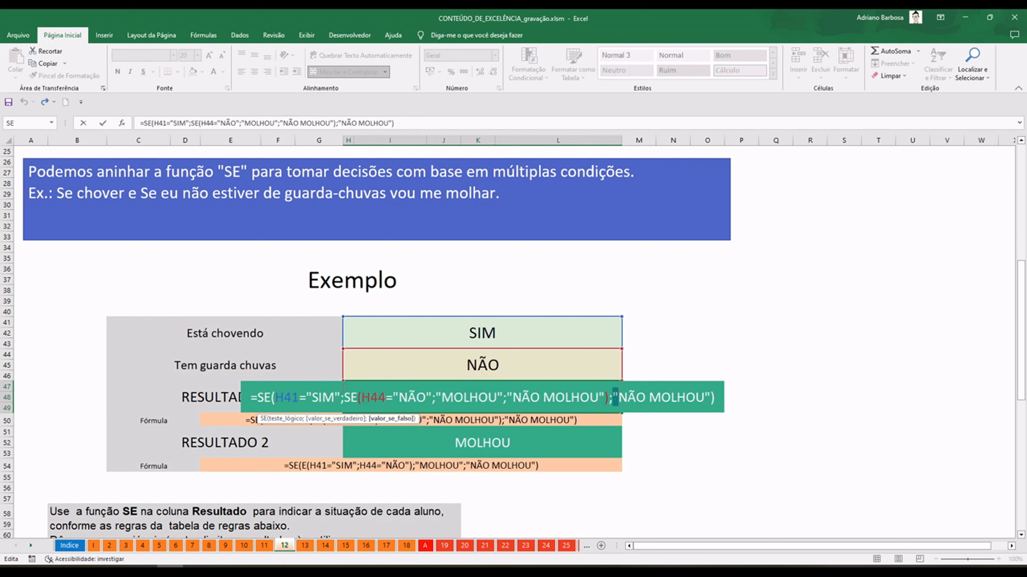
pyautogui.moveTo(335, 396); pyautogui.dragTo(271, 397)
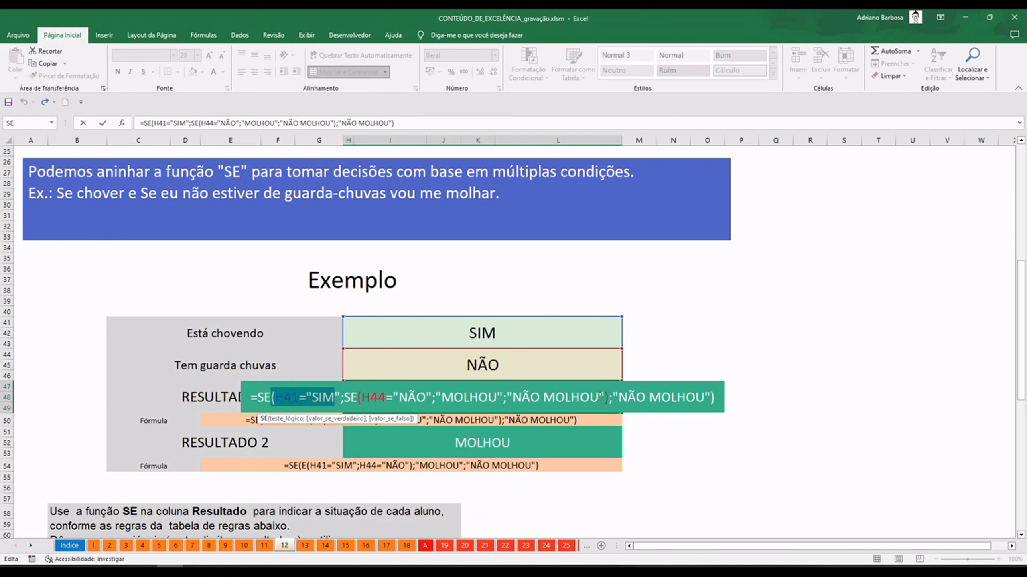
pyautogui.moveTo(613, 398); pyautogui.dragTo(725, 394)
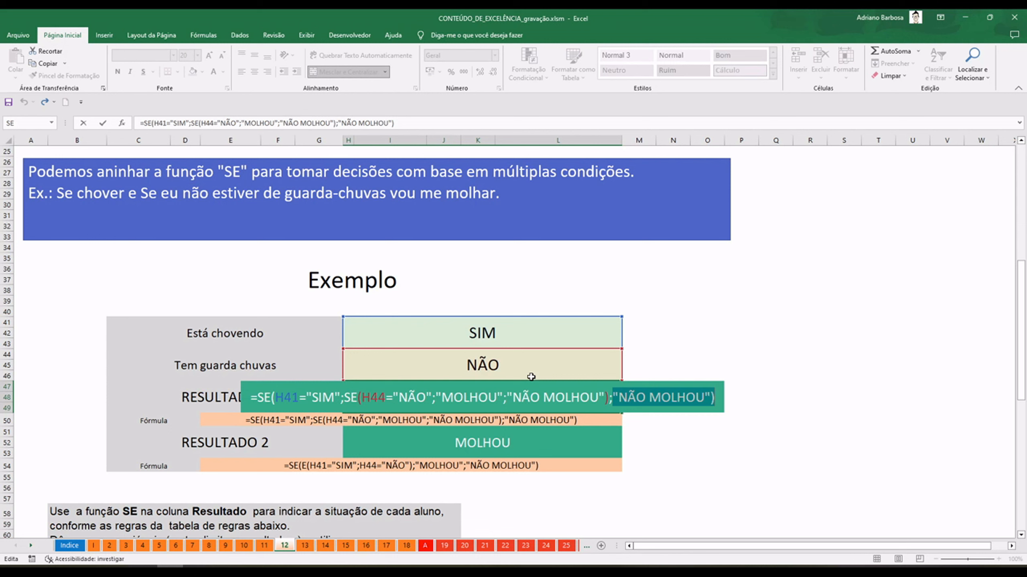
pyautogui.press('Escape')
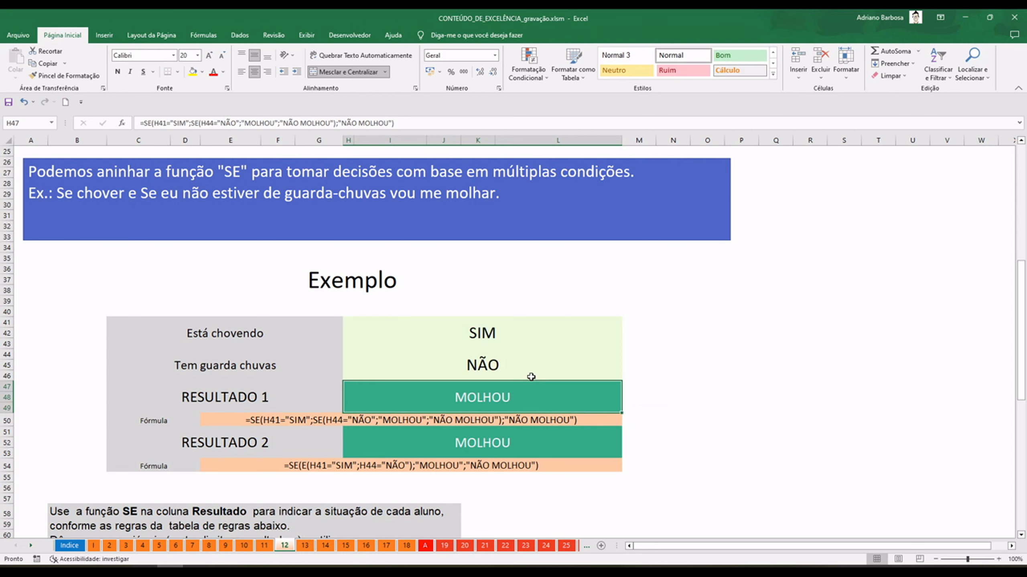
# - Examine the RESULTADO 2 formula, which combines the H41 and H44 conditions with the E function inside SE
pyautogui.press('Down')
pyautogui.press('Down')
pyautogui.press('Down')
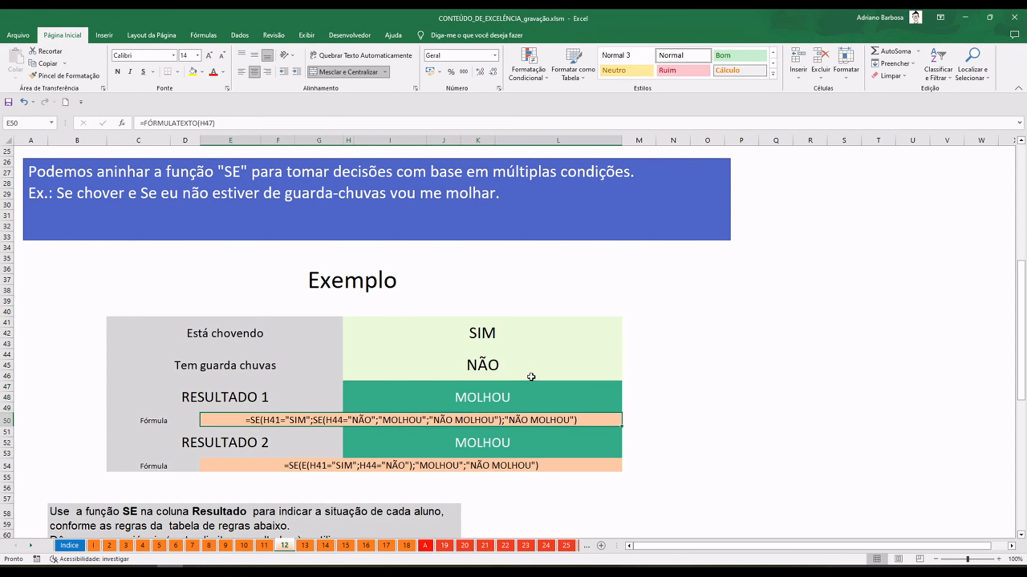
pyautogui.press('Up')
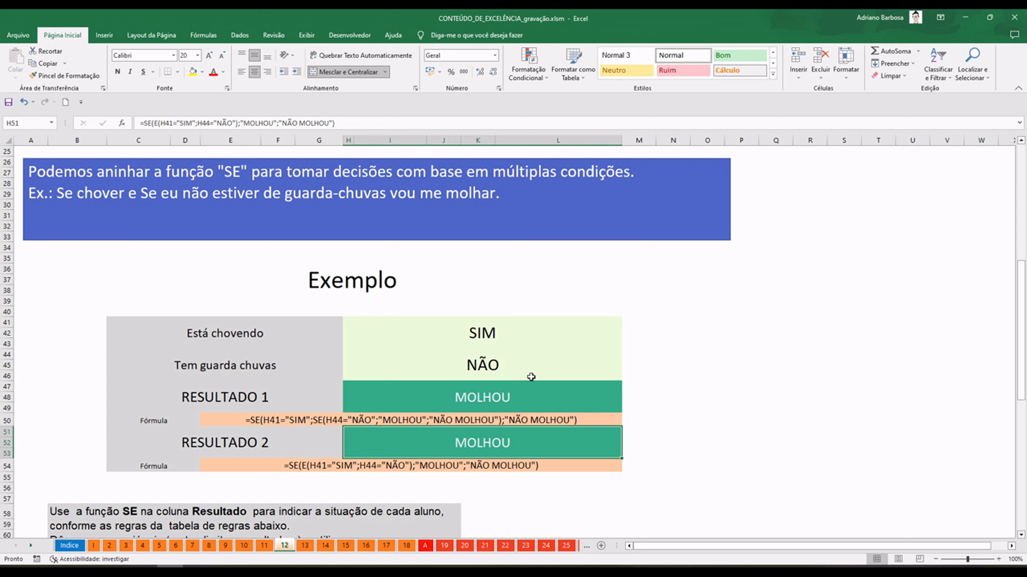
pyautogui.press('F2')
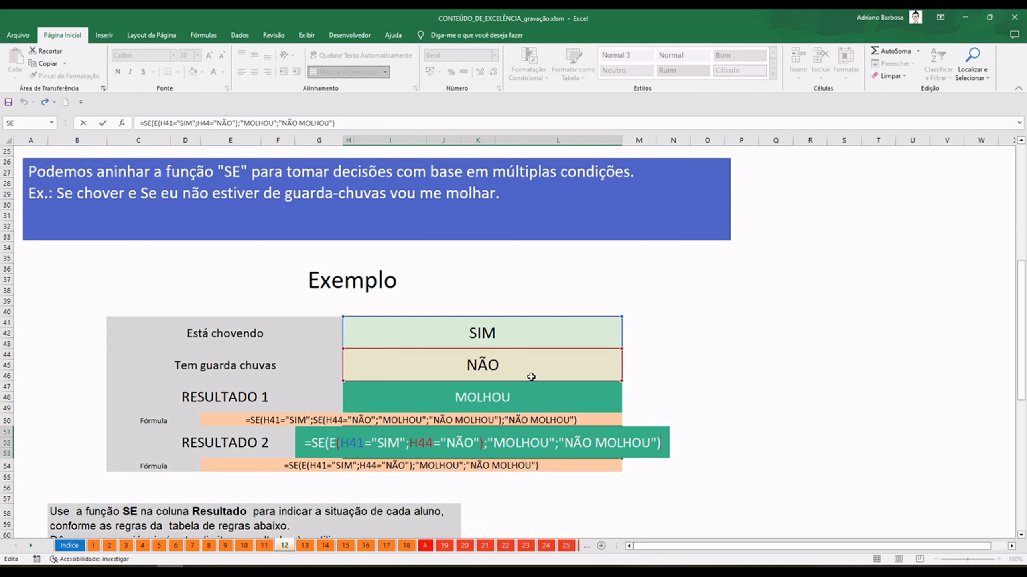
pyautogui.hotkey('ctrl', 'Return')
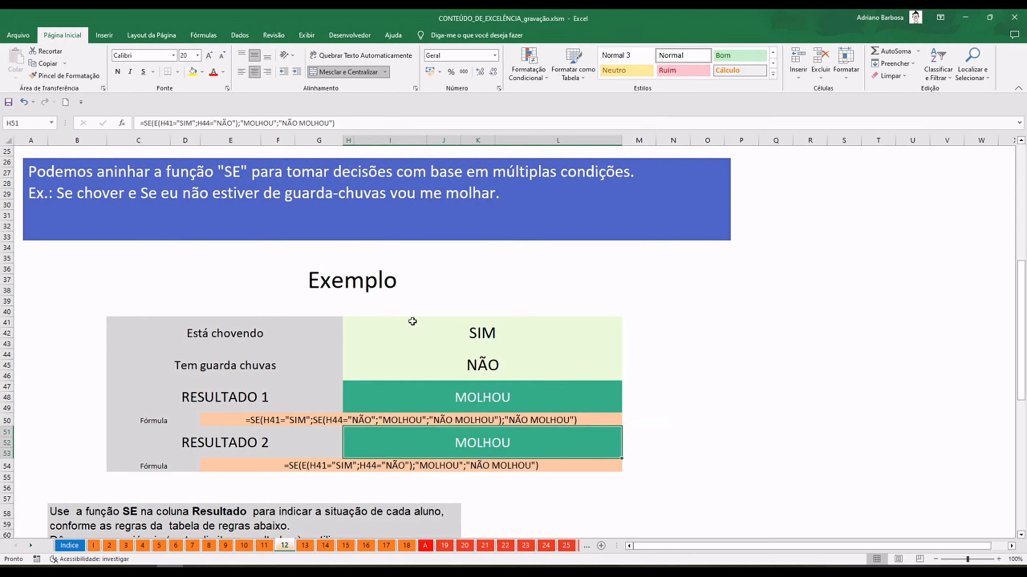
pyautogui.doubleClick(392, 441)
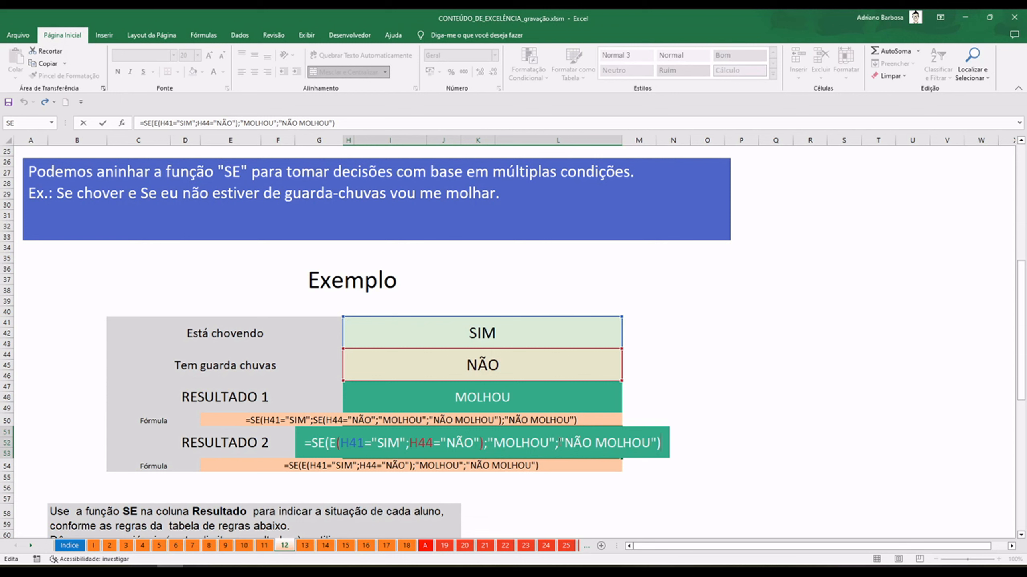
pyautogui.press('Return')
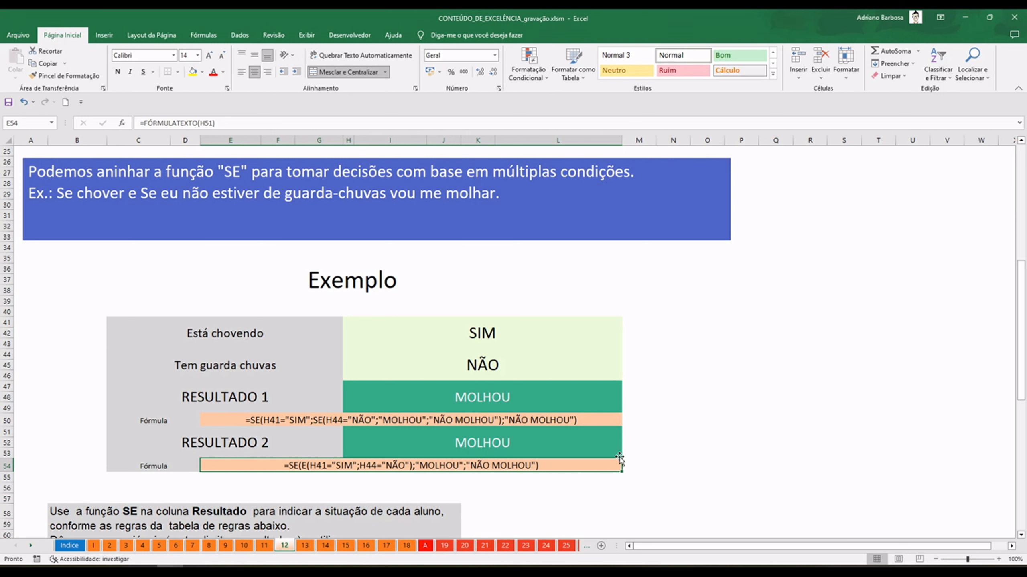
# - Look over the exercise below the umbrella example, including its instructions, student grades table and rules table
pyautogui.scroll(-2, 676, 448)
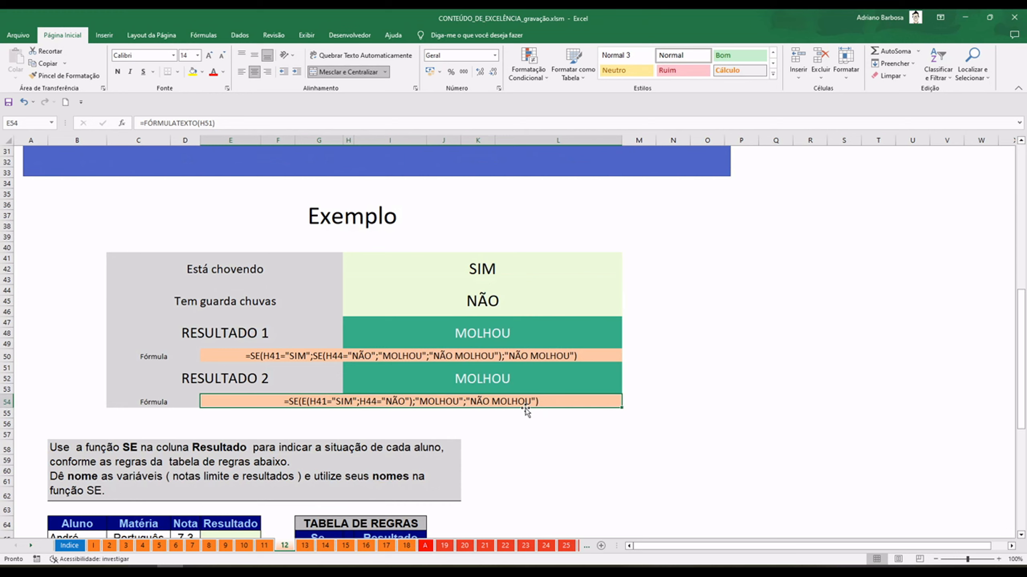
pyautogui.scroll(-1, 526, 412)
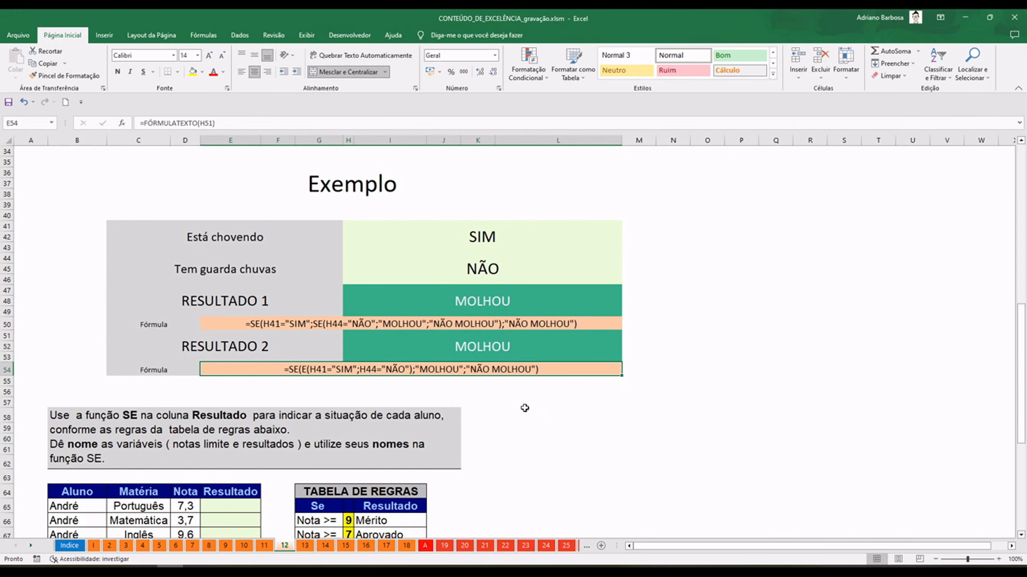
pyautogui.scroll(-10, 525, 407)
pyautogui.scroll(4, 525, 408)
pyautogui.scroll(1, 524, 407)
pyautogui.scroll(-1, 524, 408)
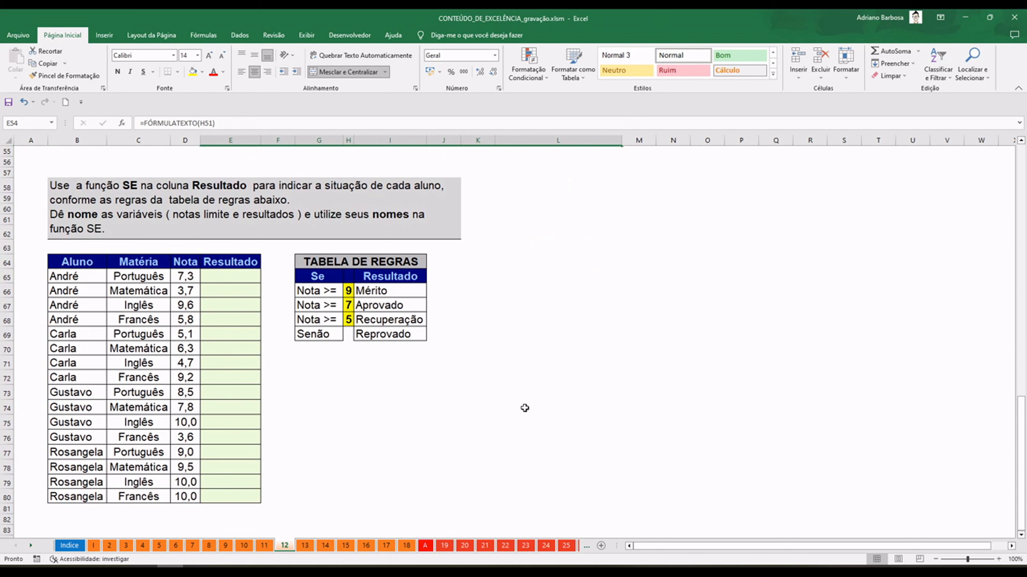
# - Review the nested SOMA and SE examples above the exercise and return to the student grades and rules tables
pyautogui.scroll(10, 524, 408)
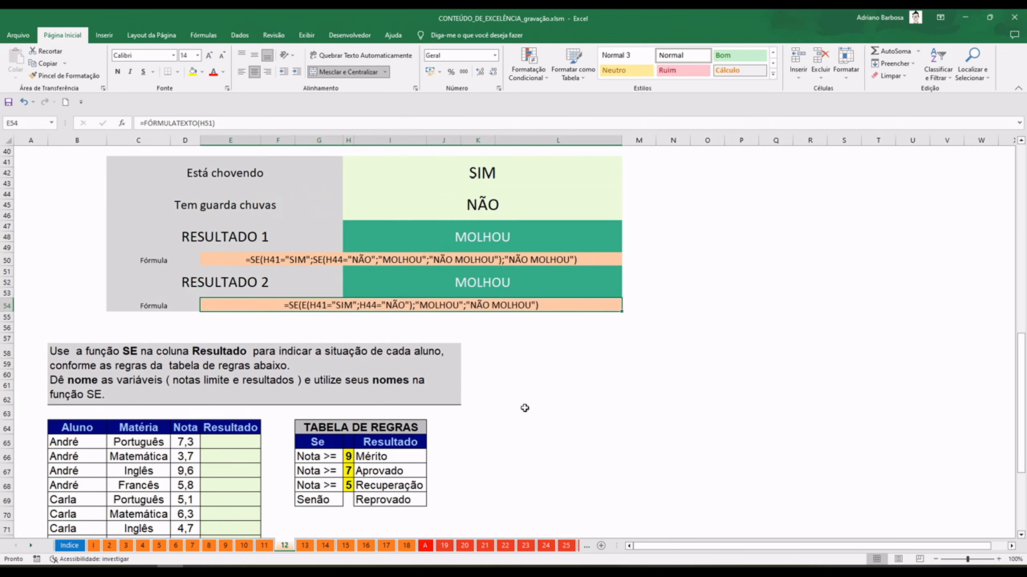
pyautogui.scroll(6, 524, 408)
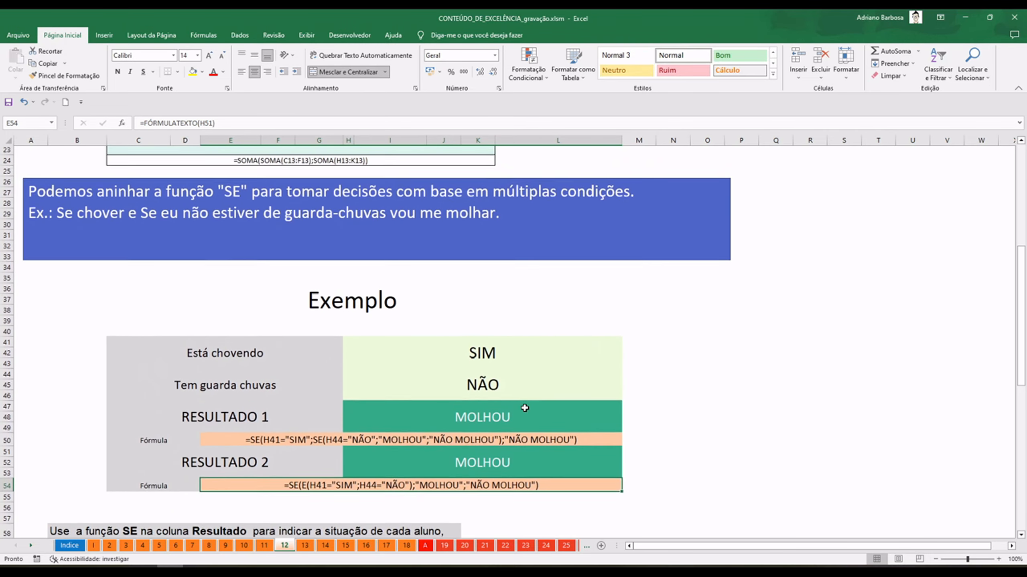
pyautogui.scroll(2, 524, 408)
pyautogui.scroll(-6, 523, 408)
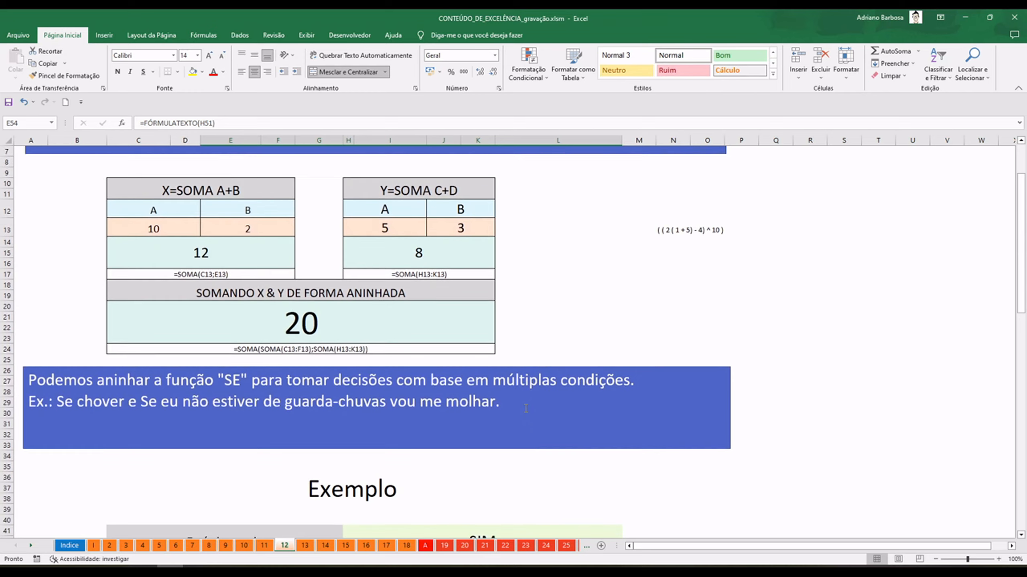
pyautogui.scroll(-6, 522, 407)
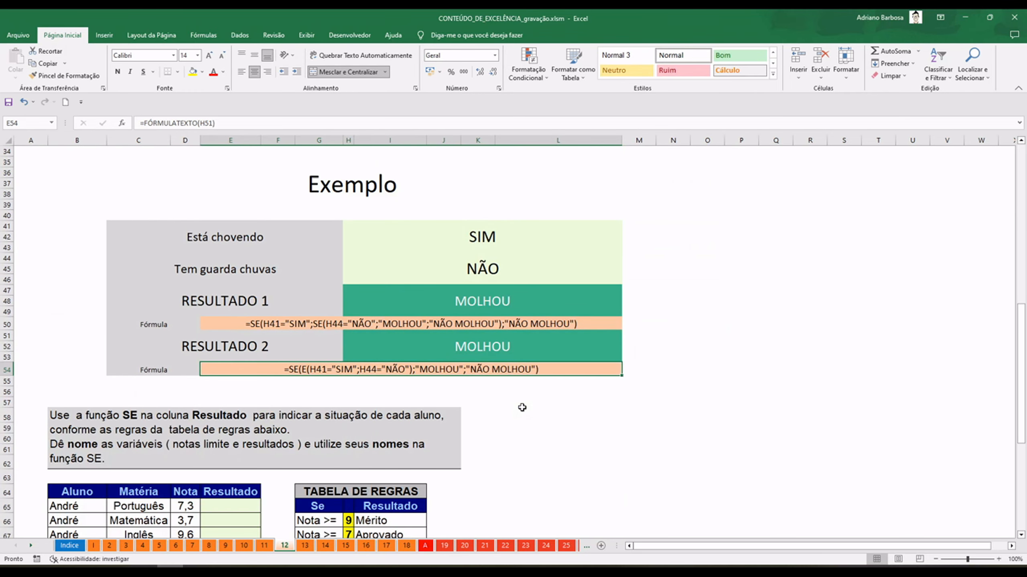
pyautogui.scroll(-2, 522, 408)
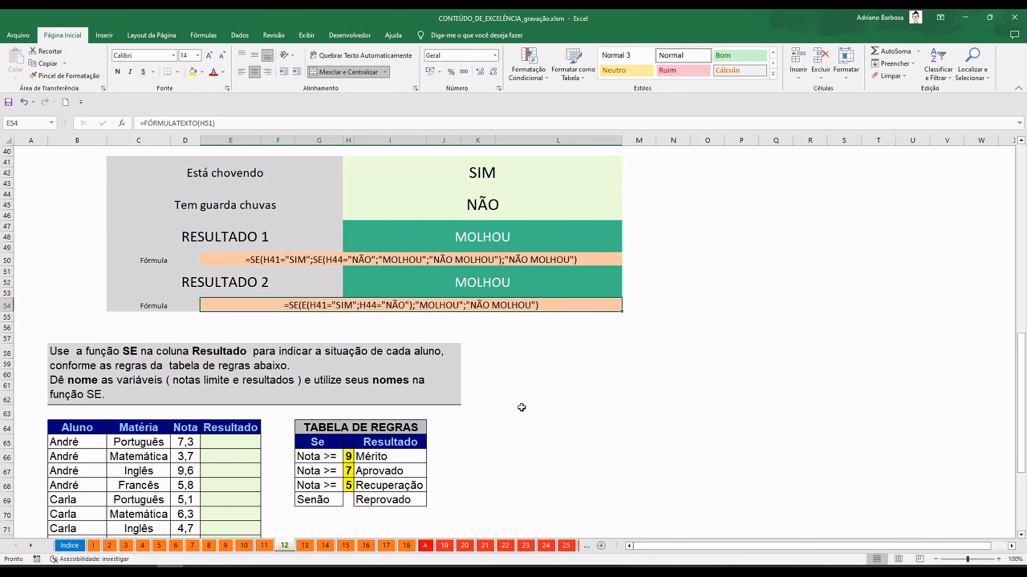
pyautogui.scroll(-5, 523, 370)
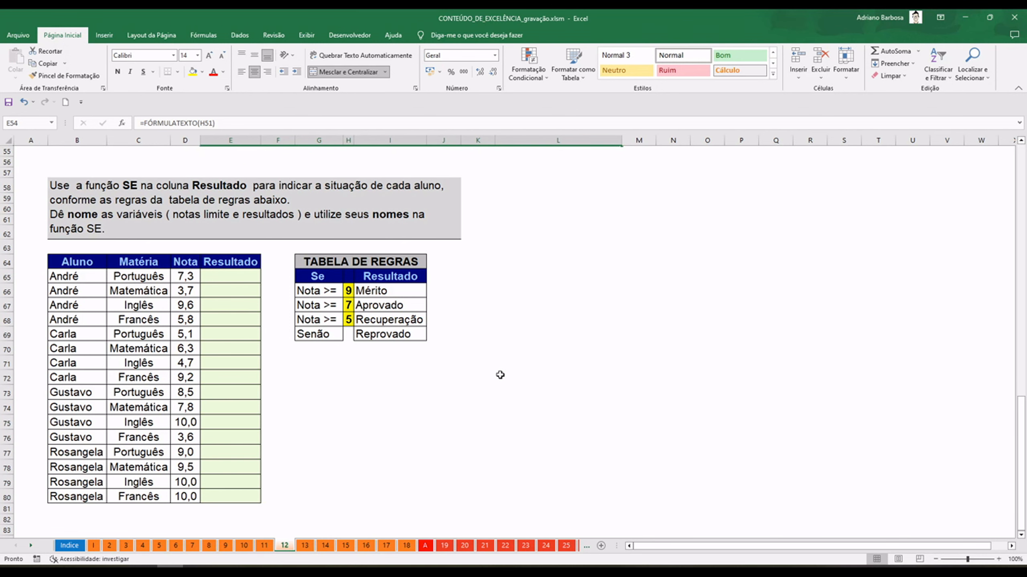
pyautogui.scroll(3, 500, 372)
pyautogui.scroll(-5, 494, 373)
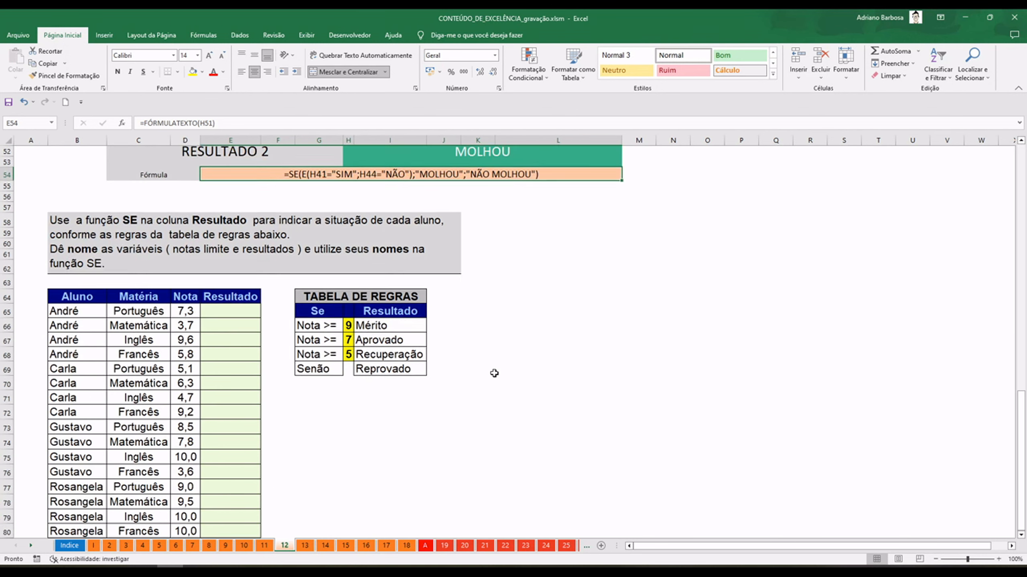
pyautogui.scroll(3, 494, 373)
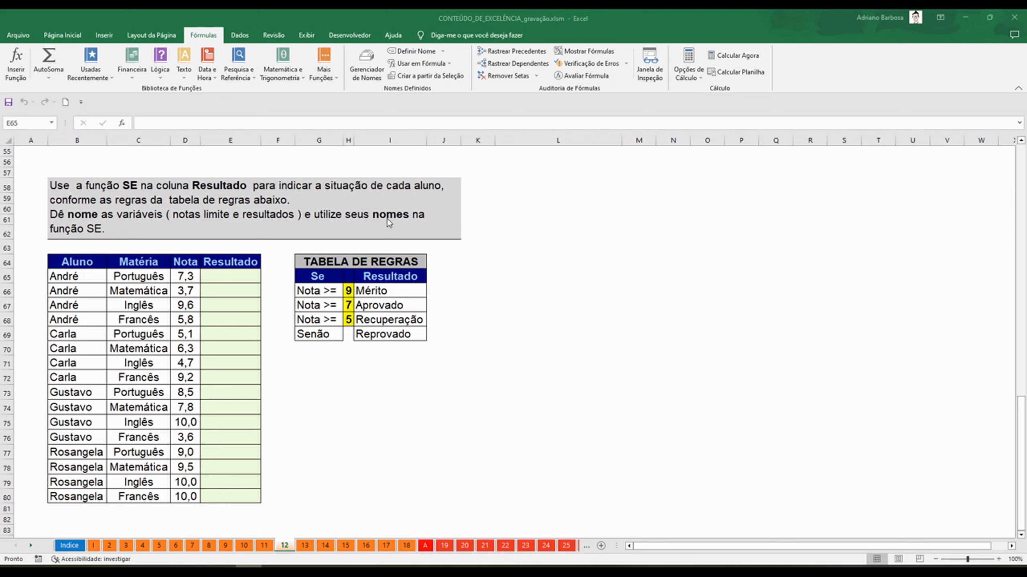
# - Examine the exercise's empty Resultado column, the TABELA DE REGRAS, the instruction text and the limit grade in H66
pyautogui.moveTo(238, 263); pyautogui.dragTo(247, 496)
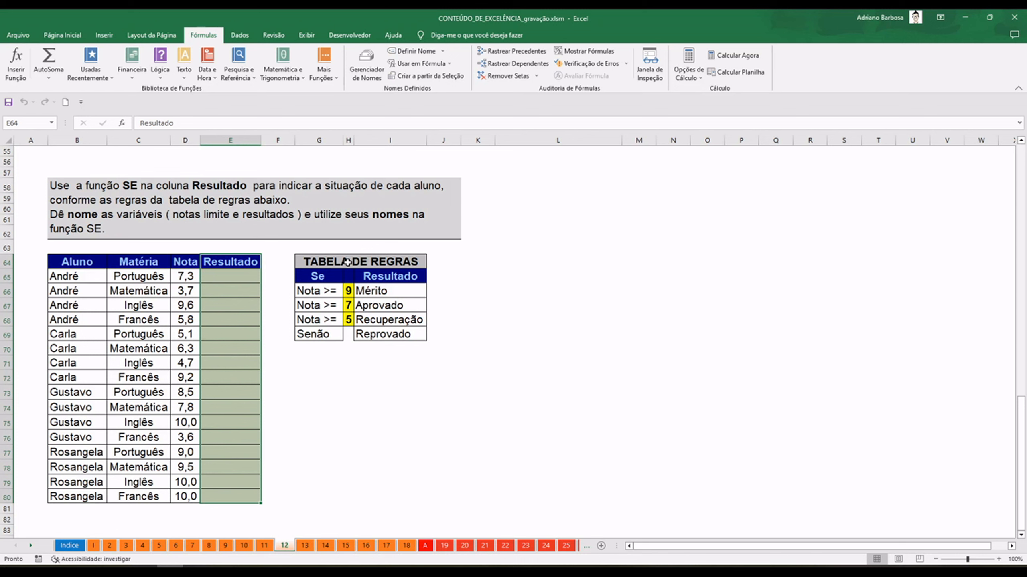
pyautogui.moveTo(350, 265); pyautogui.dragTo(412, 334)
pyautogui.click(120, 221)
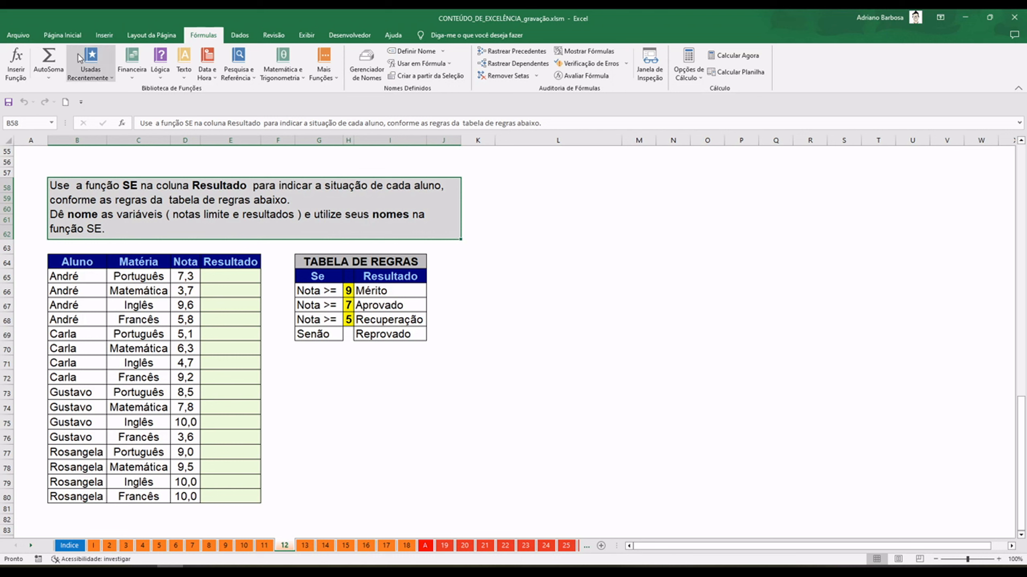
pyautogui.click(60, 37)
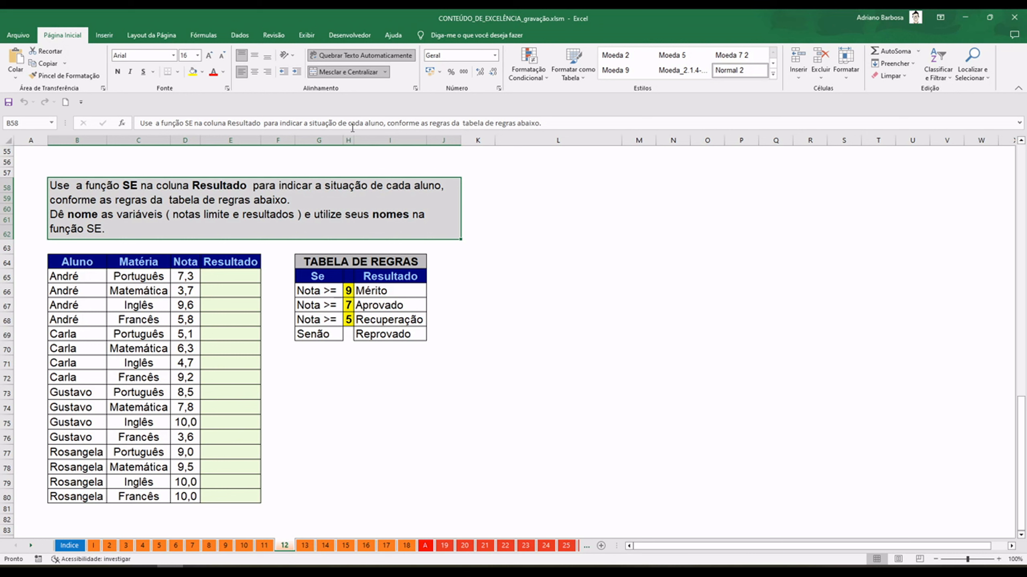
pyautogui.click(353, 292)
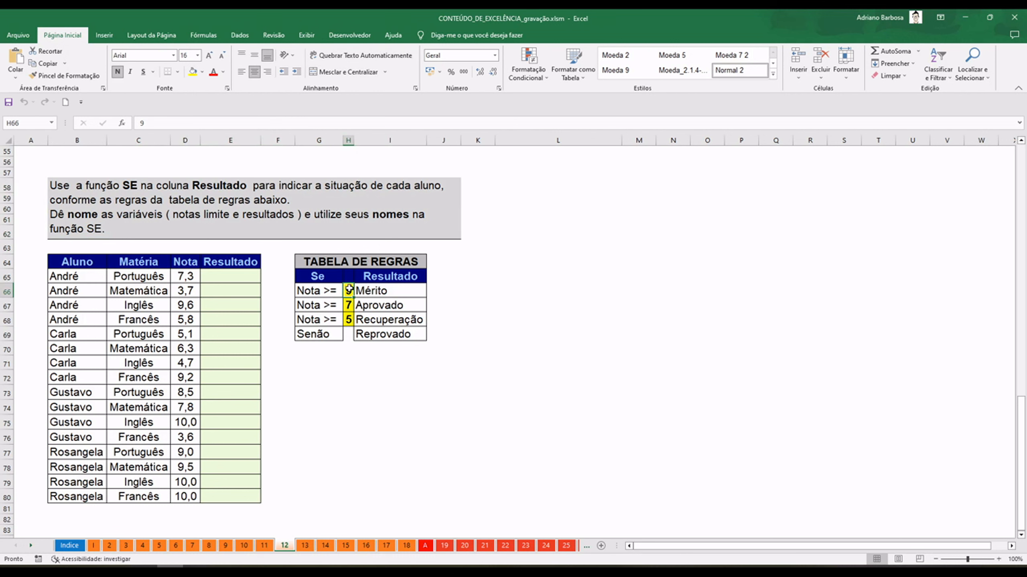
pyautogui.click(481, 306)
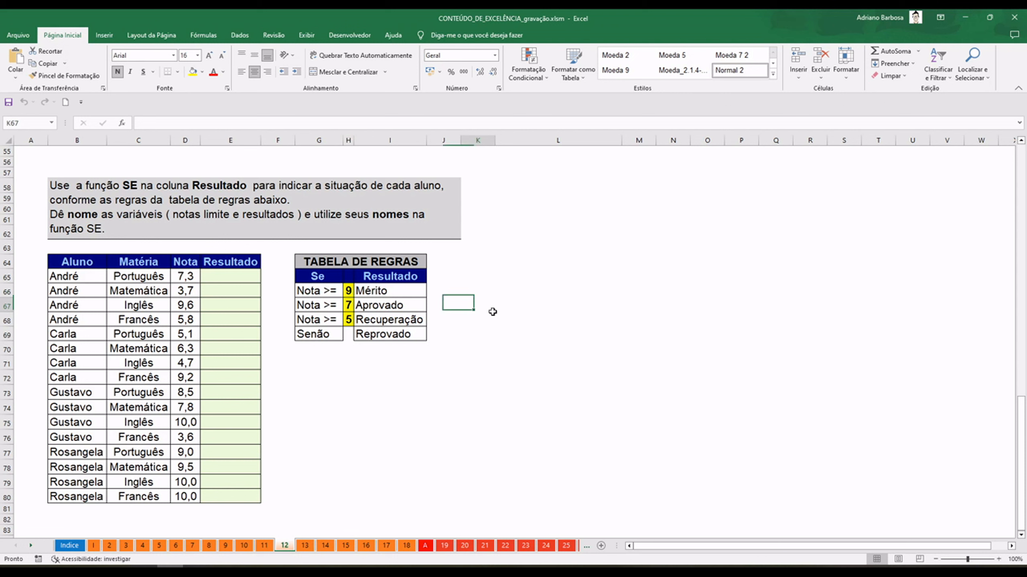
pyautogui.click(347, 290)
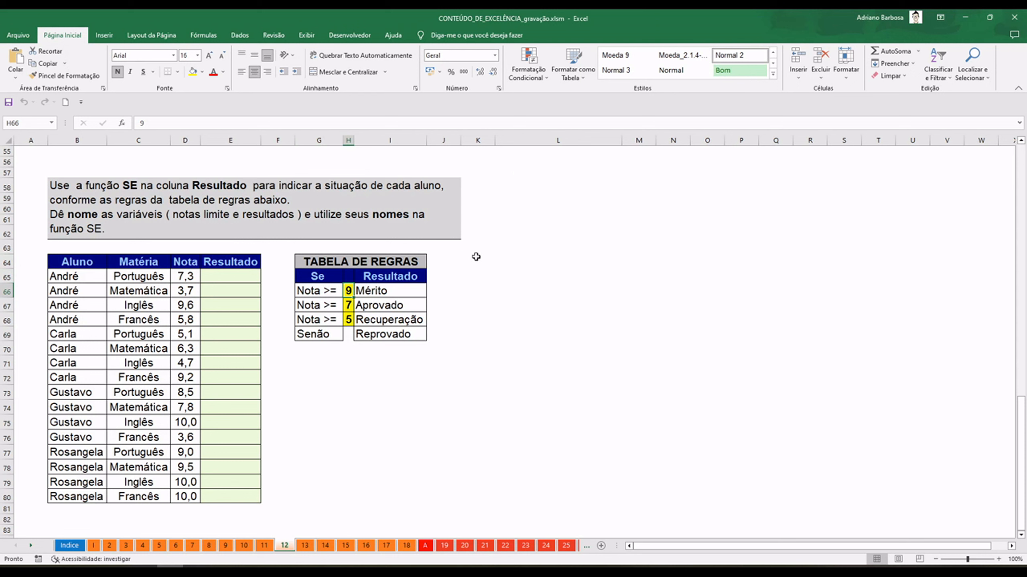
pyautogui.click(470, 309)
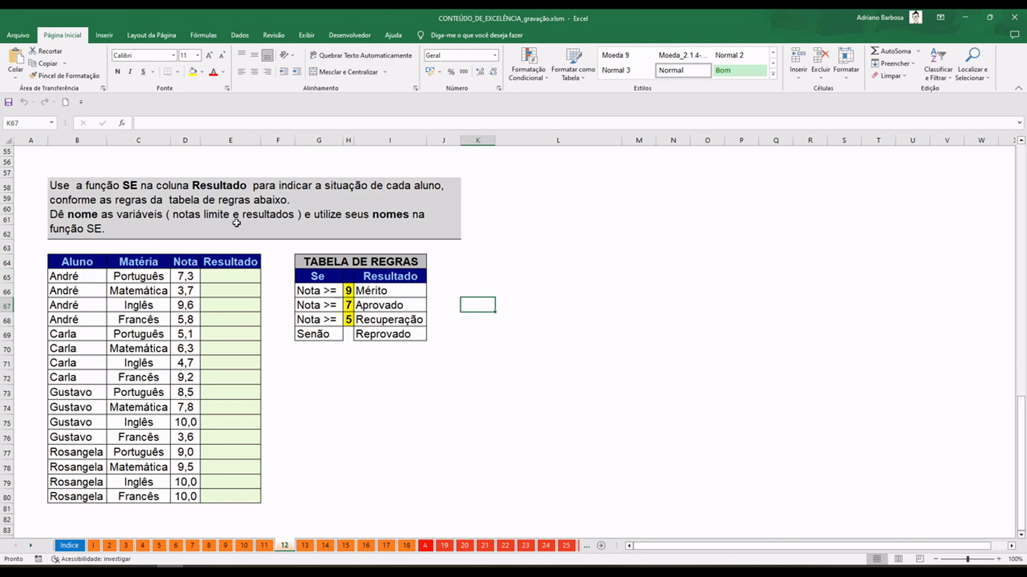
# - Examine each limit grade in H66:H68 and each result label in I66:I69 of the rules table
pyautogui.click(348, 292)
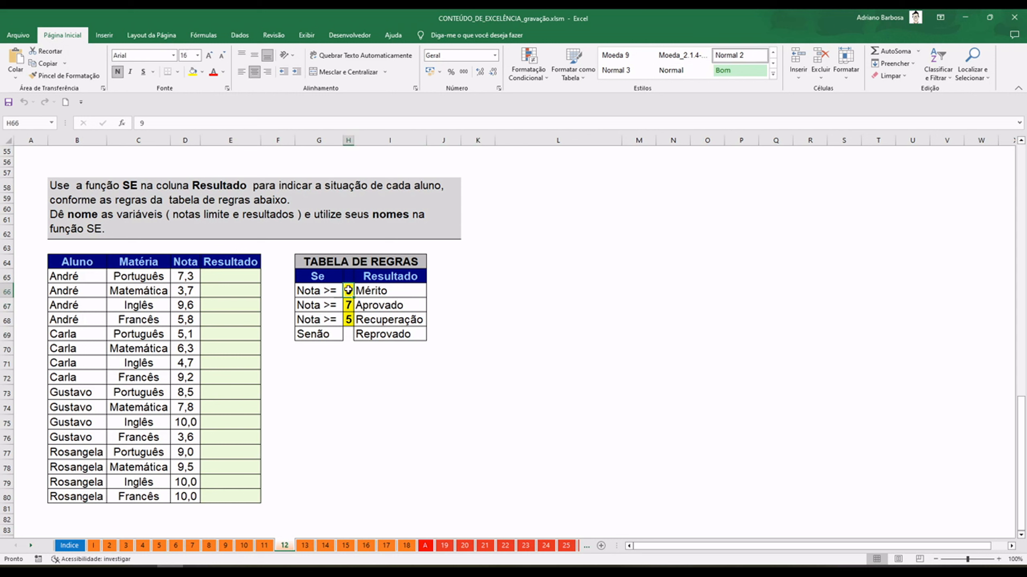
pyautogui.click(370, 294)
pyautogui.click(347, 291)
pyautogui.click(348, 306)
pyautogui.click(349, 320)
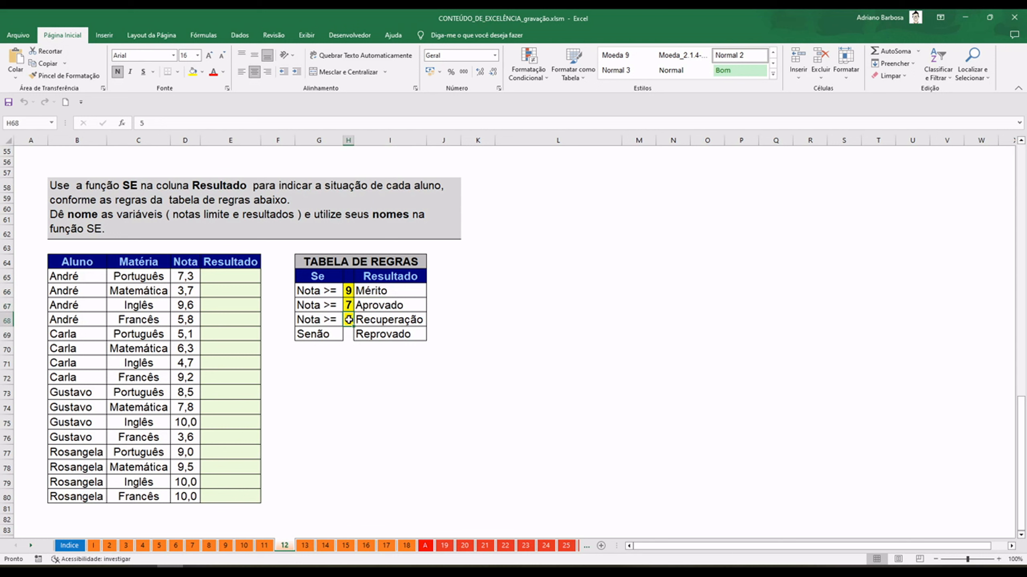
pyautogui.click(379, 294)
pyautogui.click(384, 305)
pyautogui.click(389, 321)
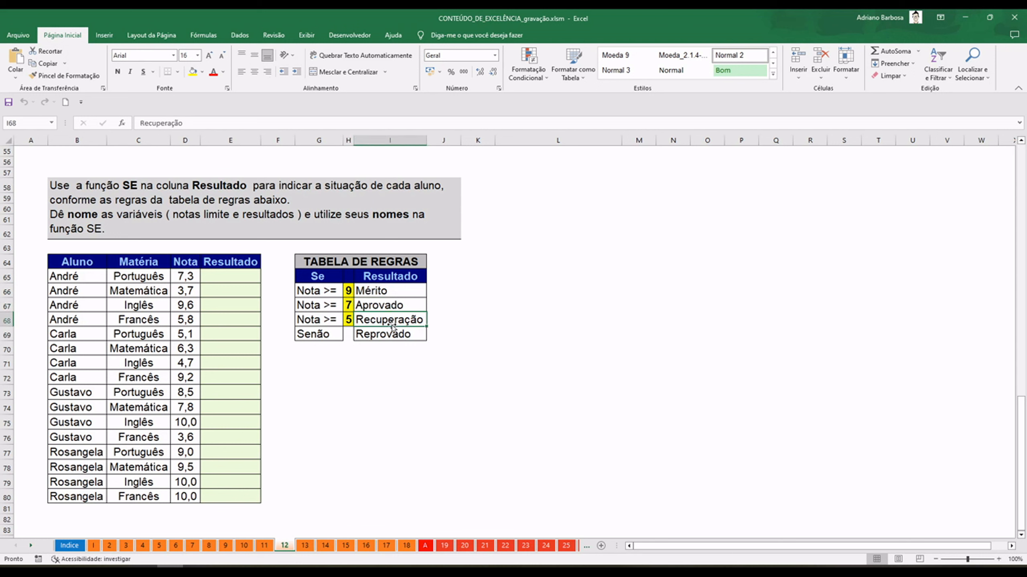
pyautogui.click(387, 333)
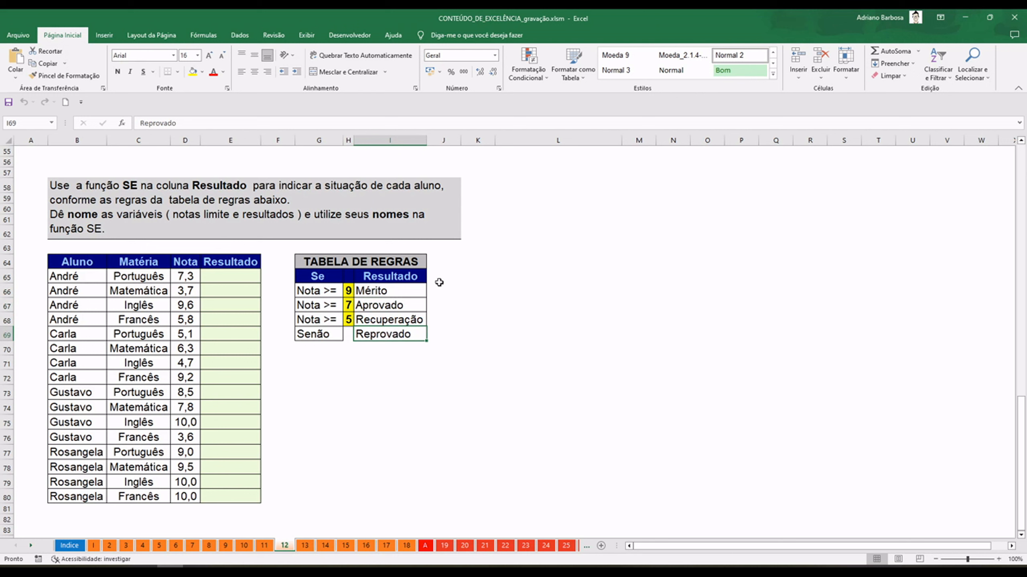
# - Look at the workbook's existing defined names in the Name Manager and close it without changes
pyautogui.click(349, 291)
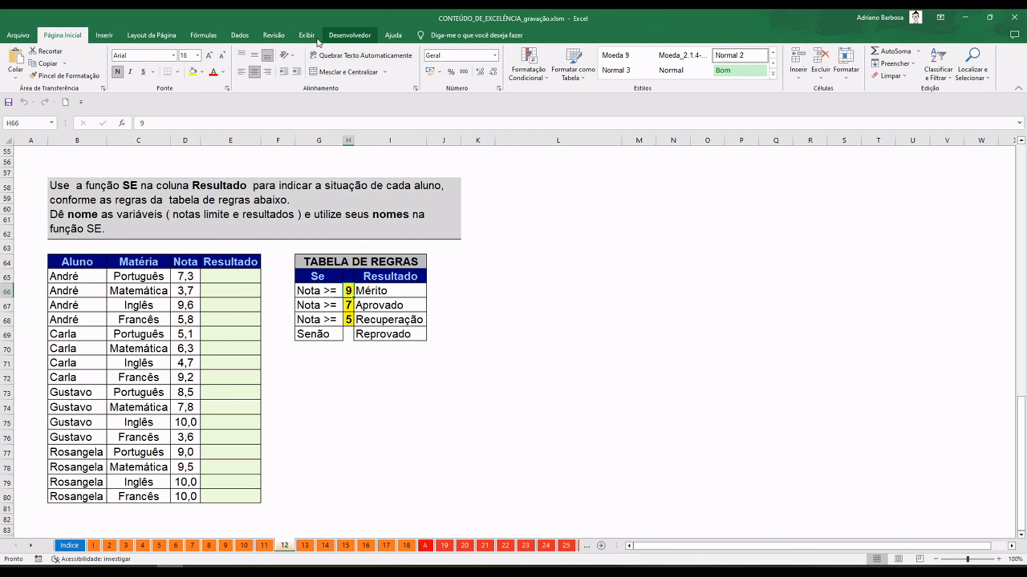
pyautogui.click(234, 40)
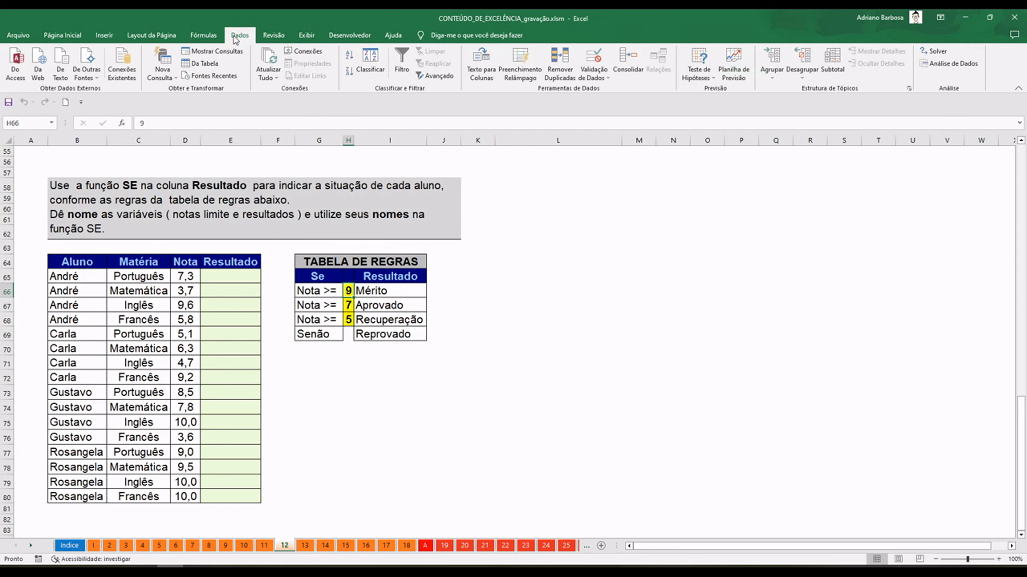
pyautogui.click(210, 36)
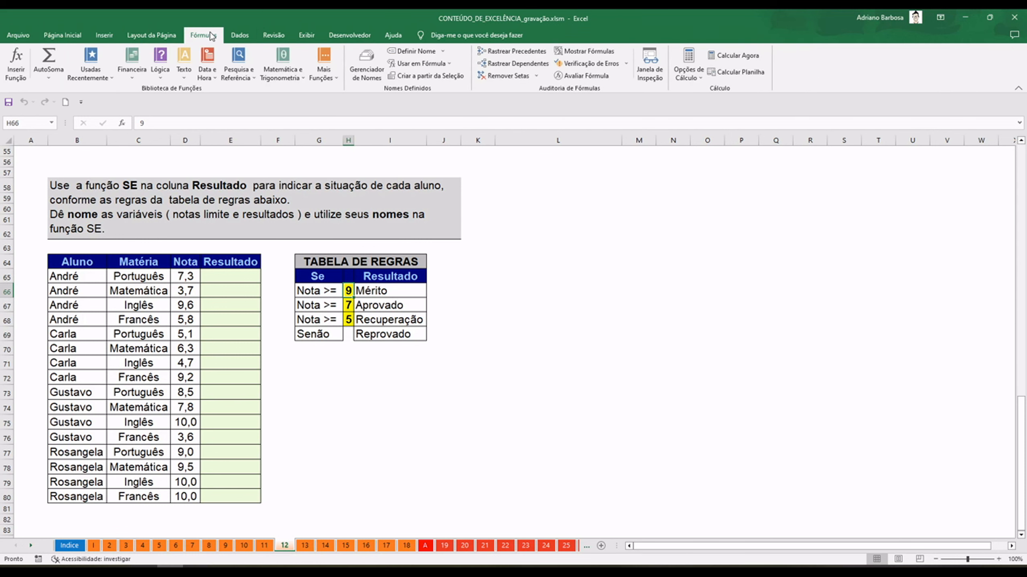
pyautogui.click(367, 70)
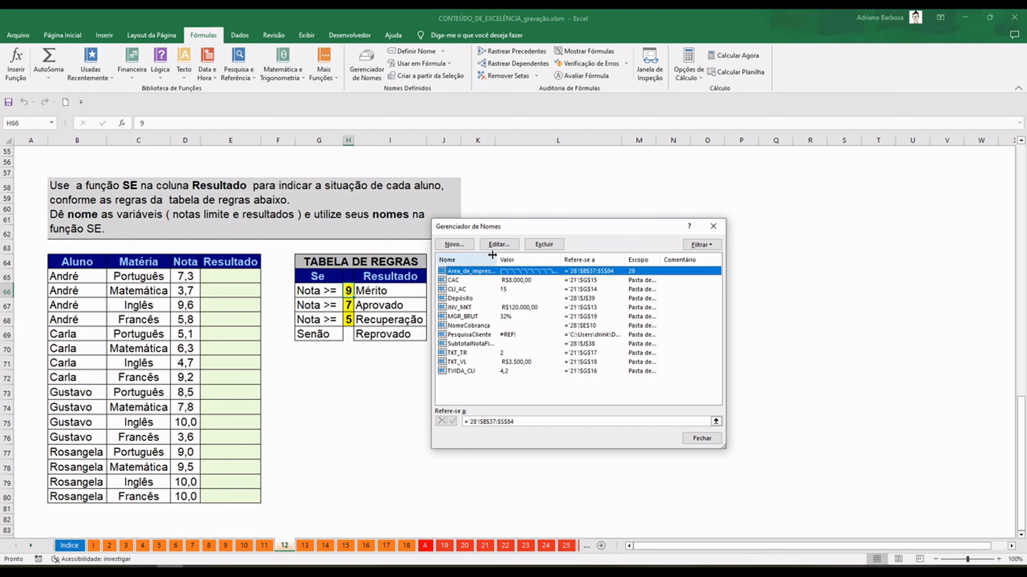
pyautogui.click(715, 228)
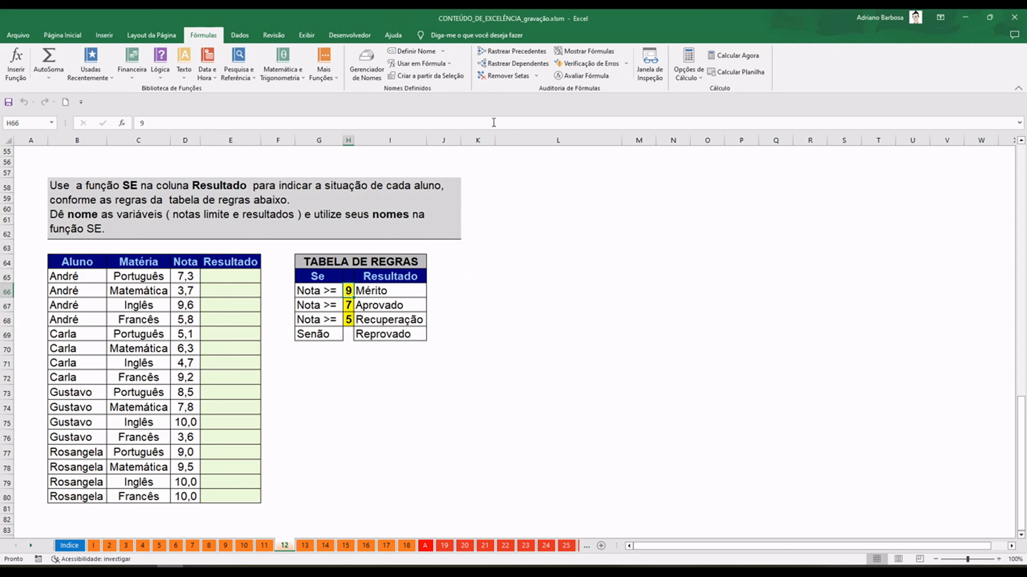
pyautogui.click(467, 374)
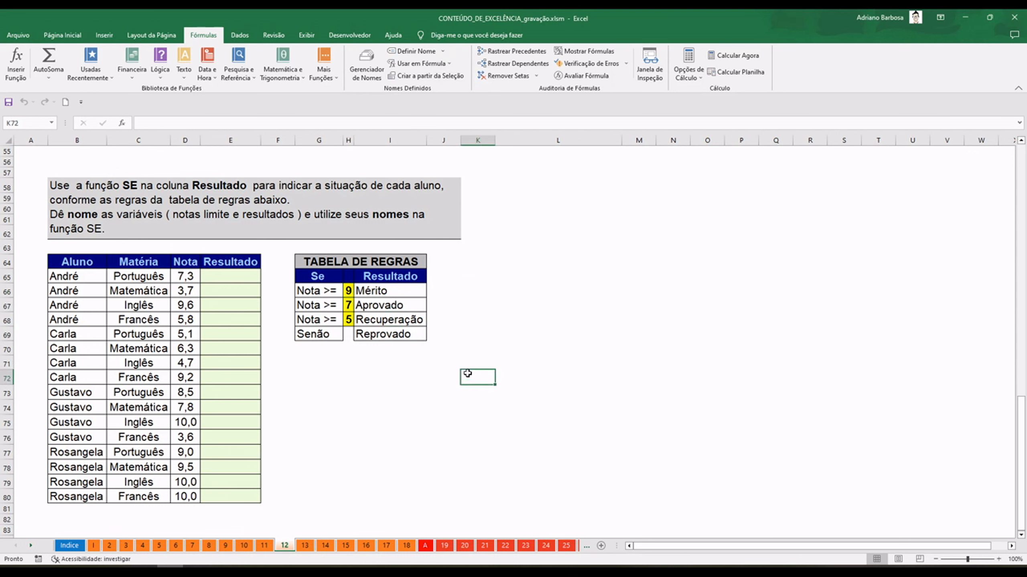
# - Define the name Nota_Limite_A for cell H66 with the comment "Essa é a nota limite pra o mérito"
pyautogui.click(348, 291)
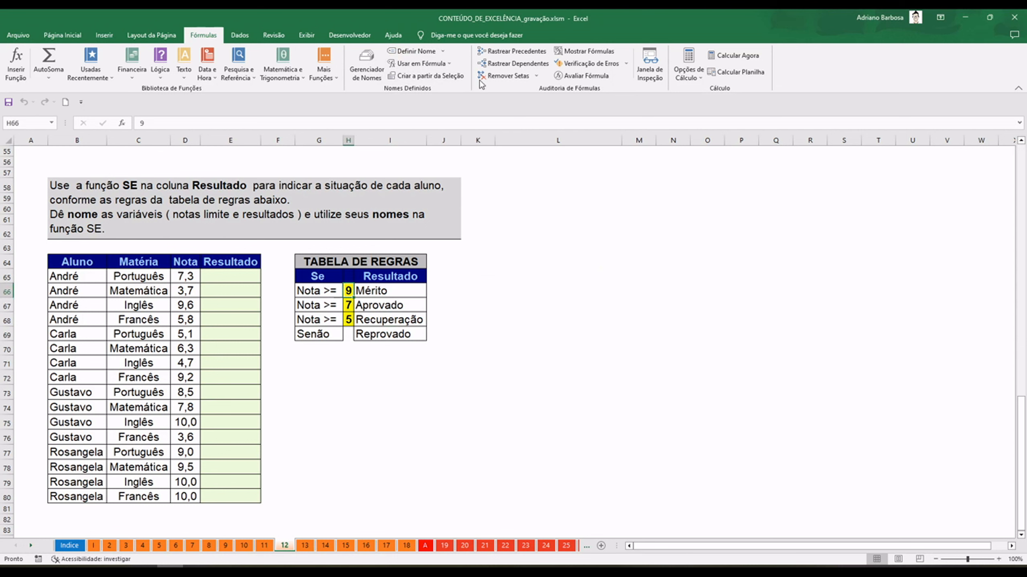
pyautogui.click(415, 52)
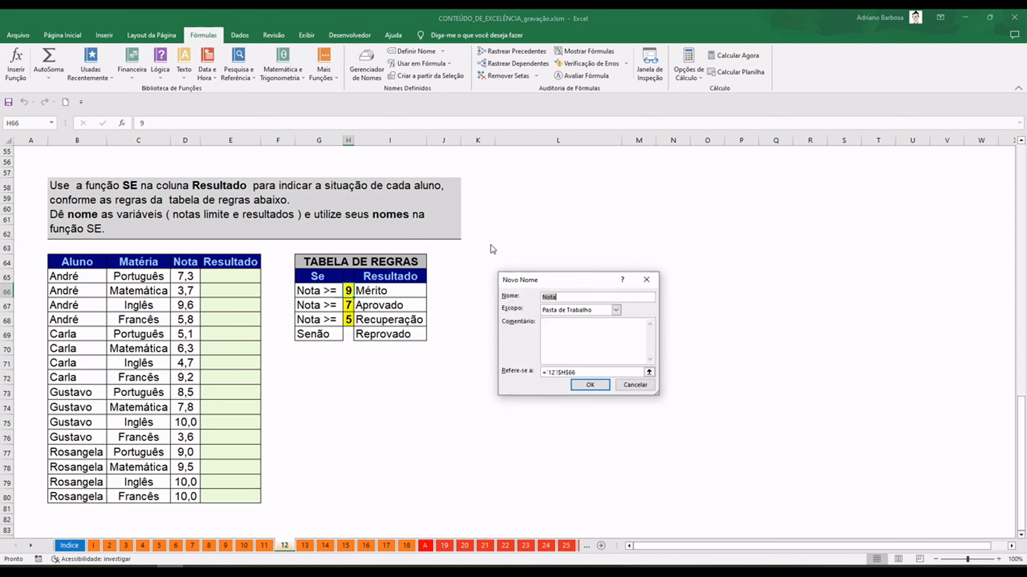
pyautogui.moveTo(565, 274); pyautogui.dragTo(501, 258)
pyautogui.click(507, 281)
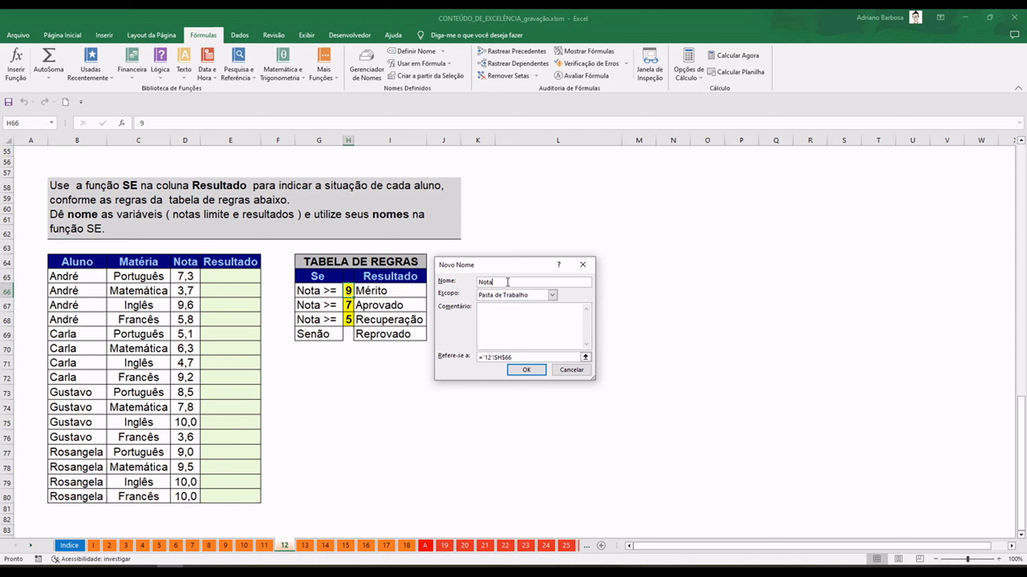
pyautogui.write('N')
pyautogui.press('Tab')
pyautogui.click(509, 283)
pyautogui.write('Limite_A')
pyautogui.press('Tab')
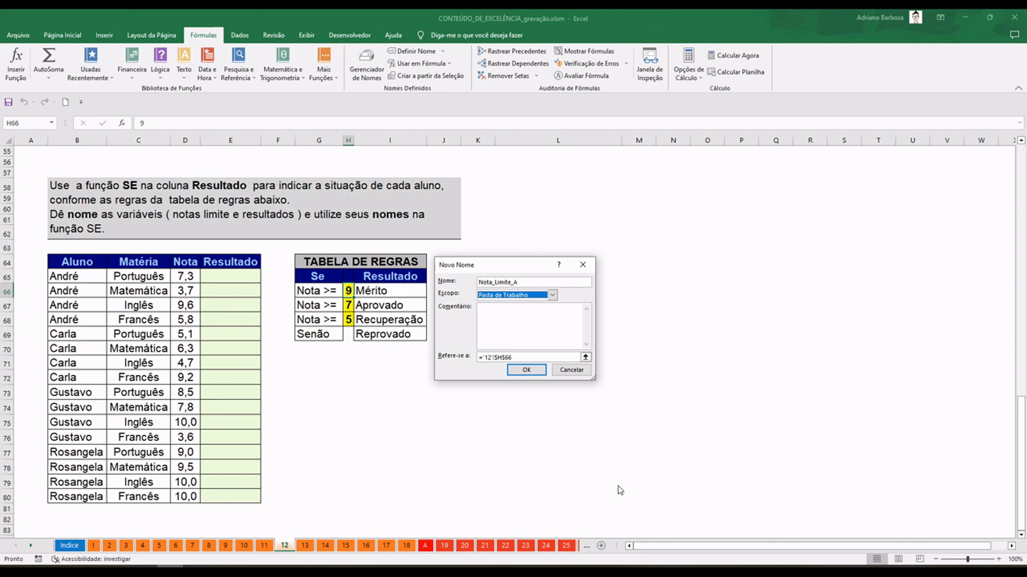
pyautogui.press('Tab')
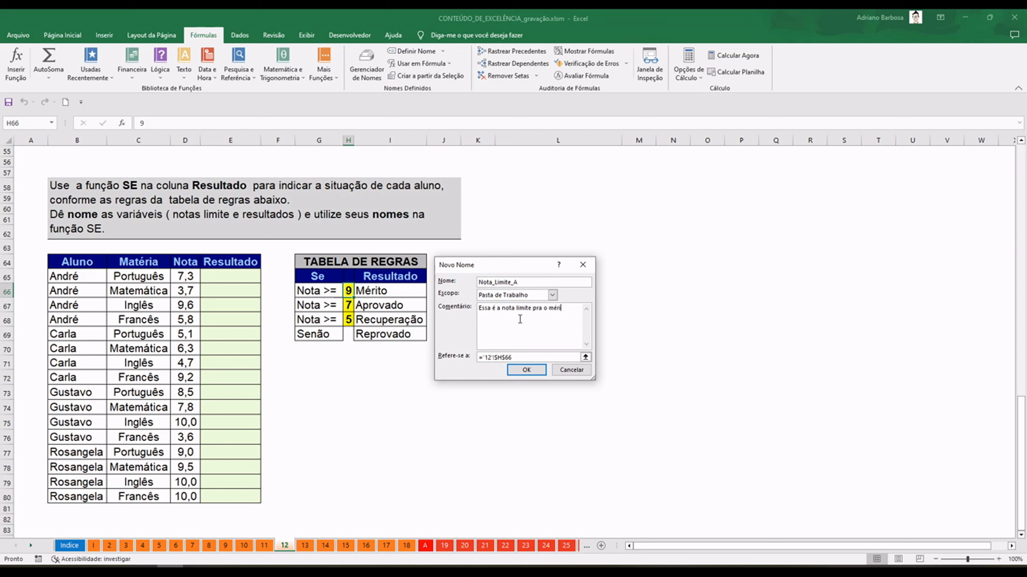
pyautogui.write('o')
pyautogui.click(527, 369)
# - Define the name Nota_limite_b for the limit grade in cell H67
pyautogui.click(348, 304)
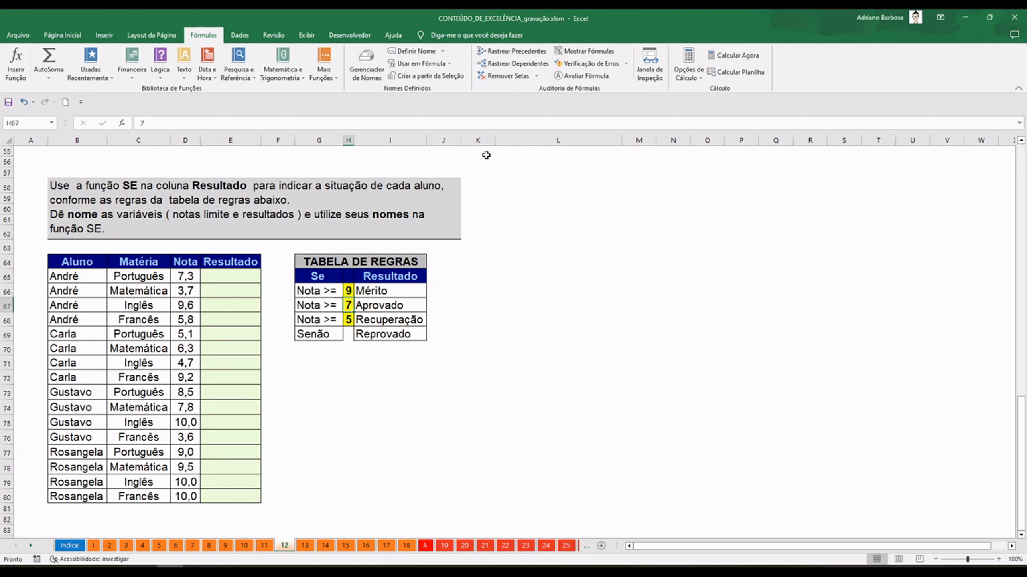
pyautogui.click(413, 52)
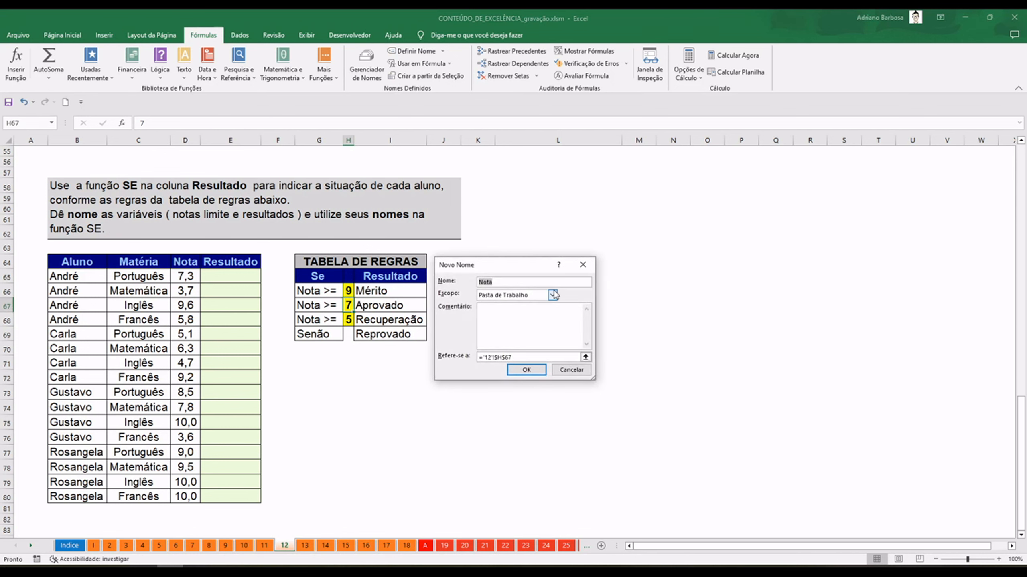
pyautogui.click(532, 283)
pyautogui.click(526, 371)
# - Define the name Nota_limite_c for the limit grade in cell H68, with the scope set to Pasta de Trabalho
pyautogui.click(347, 318)
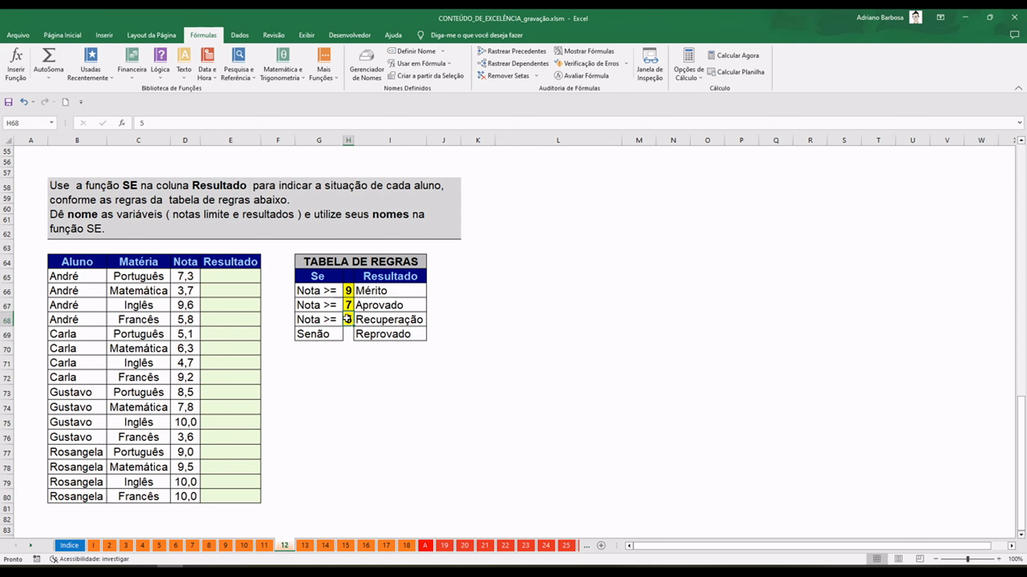
pyautogui.click(413, 51)
pyautogui.write('Nota_limite_c')
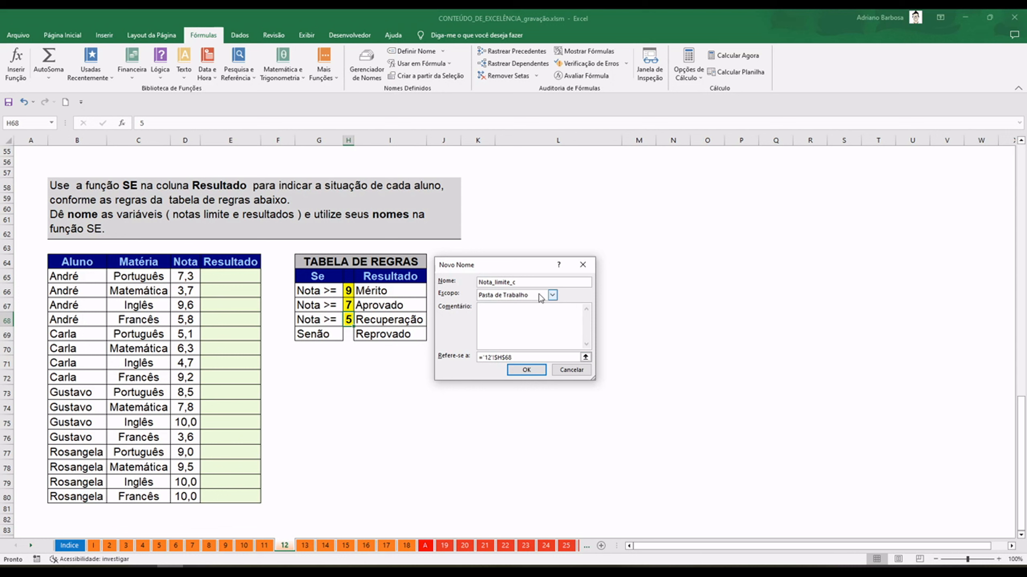
pyautogui.click(553, 296)
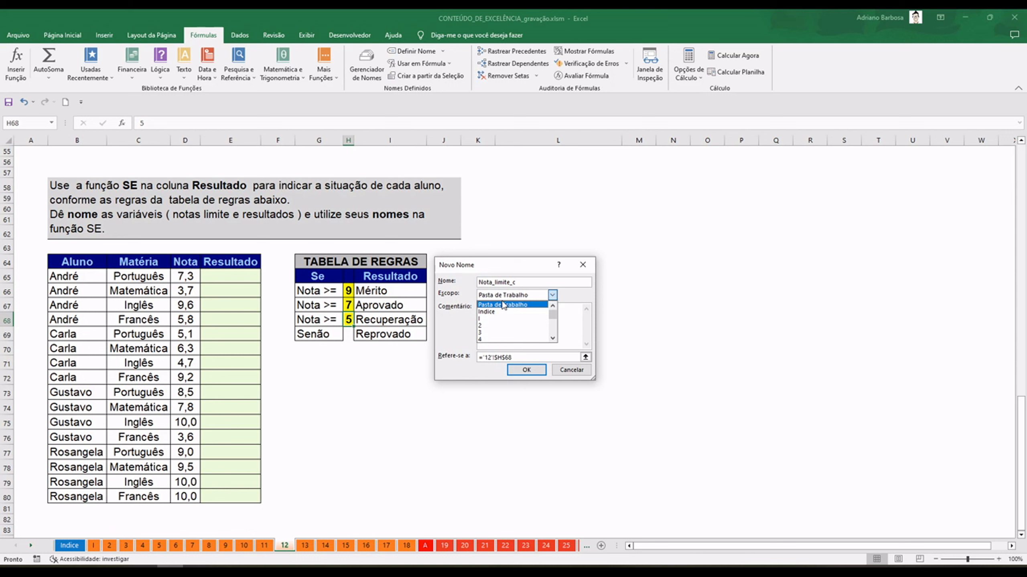
pyautogui.click(521, 306)
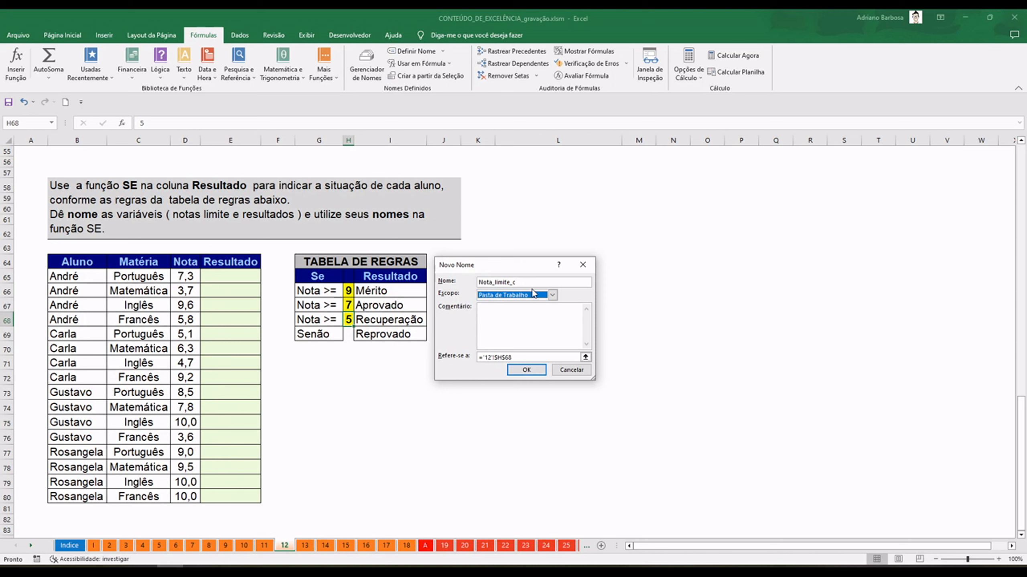
pyautogui.click(552, 296)
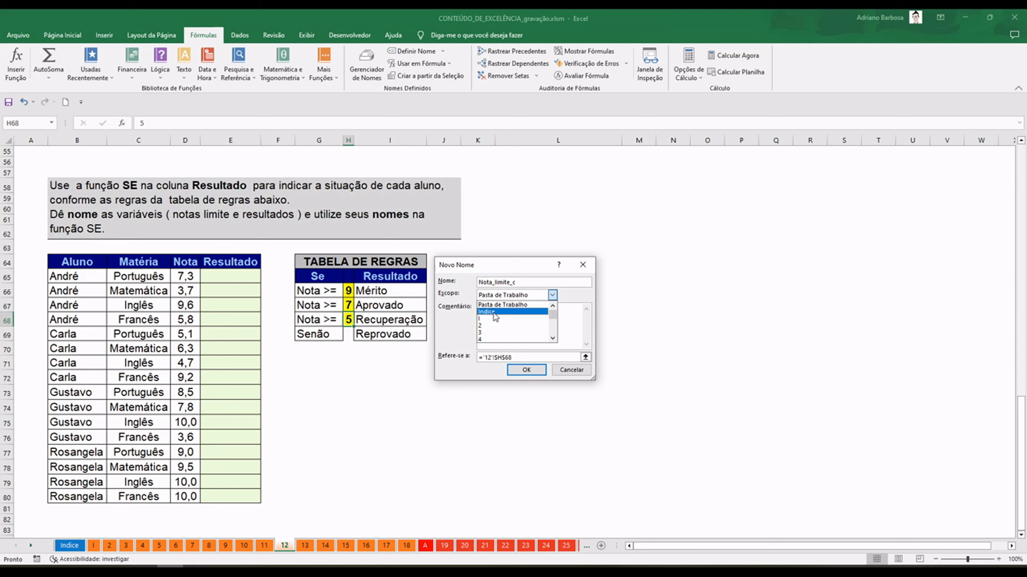
pyautogui.click(569, 298)
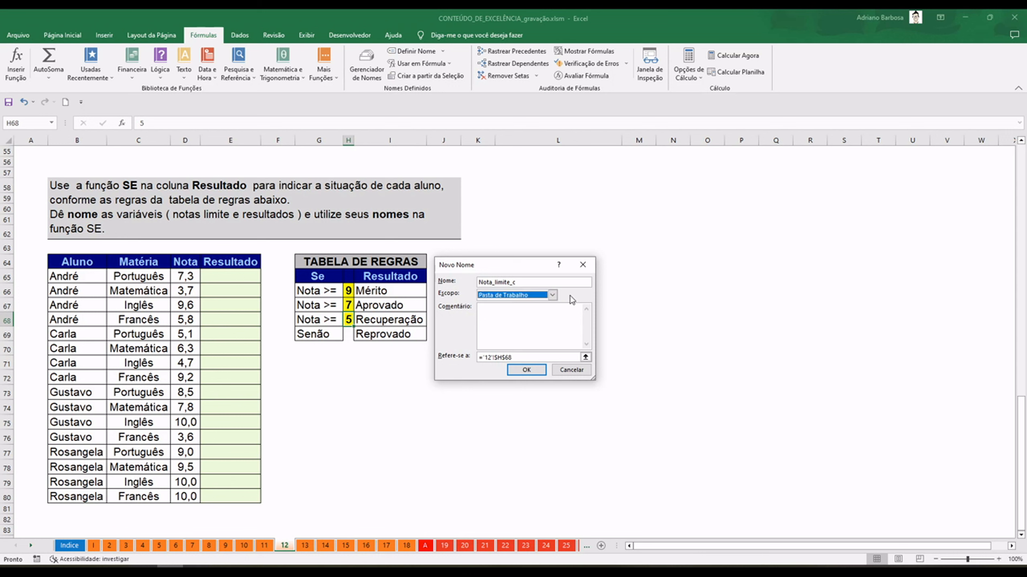
pyautogui.click(531, 371)
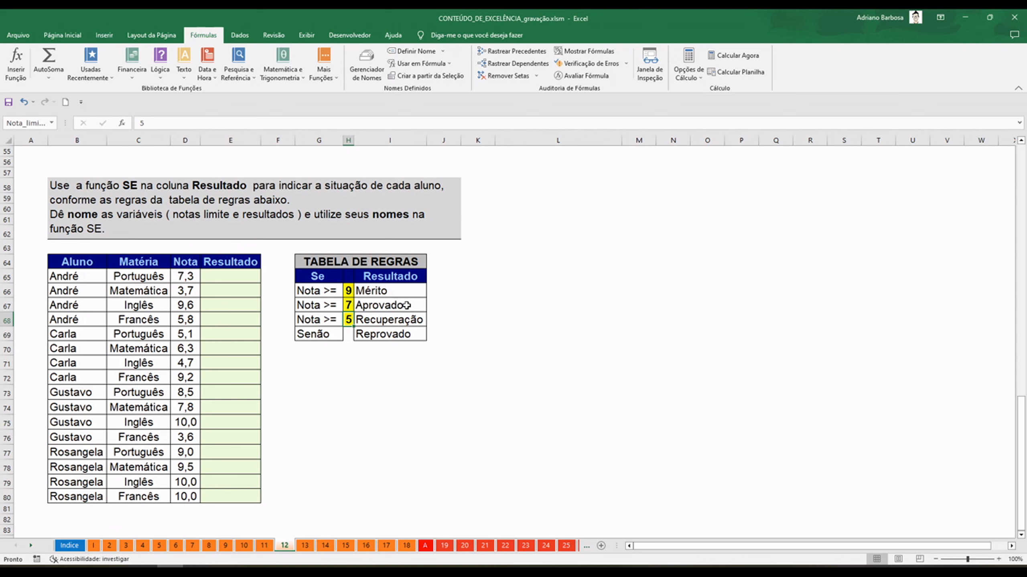
pyautogui.click(381, 291)
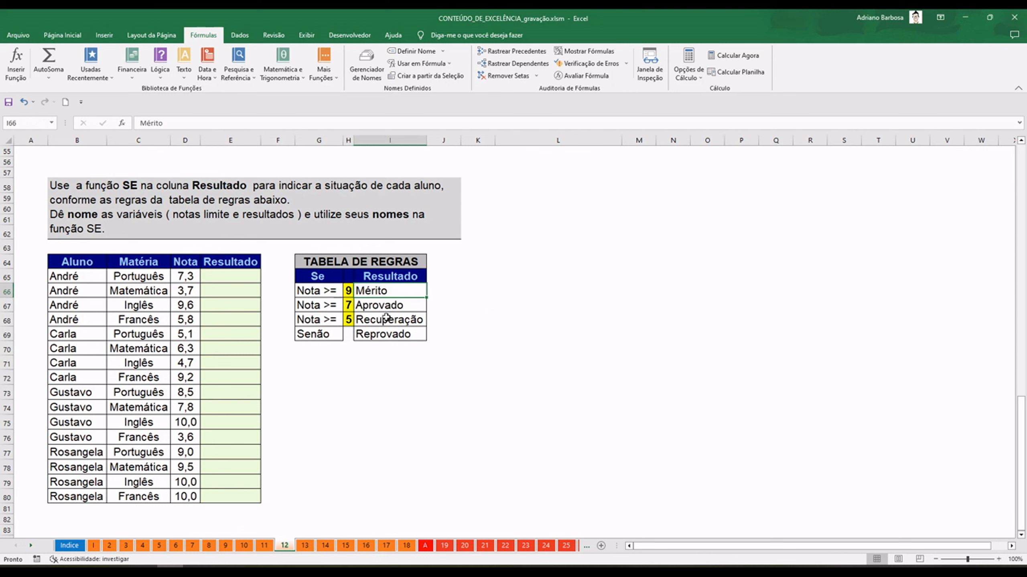
pyautogui.moveTo(383, 290); pyautogui.dragTo(386, 334)
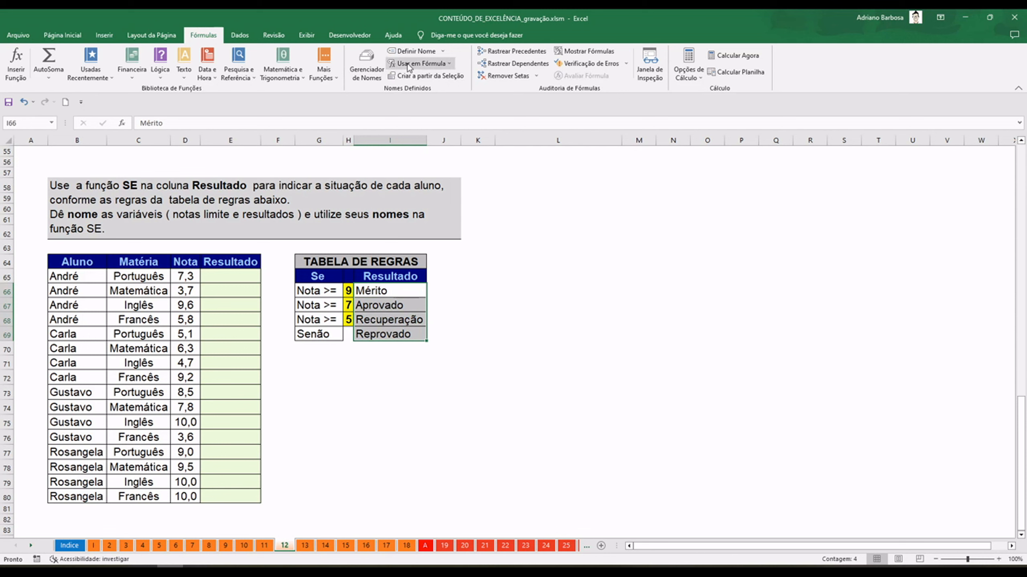
pyautogui.click(405, 51)
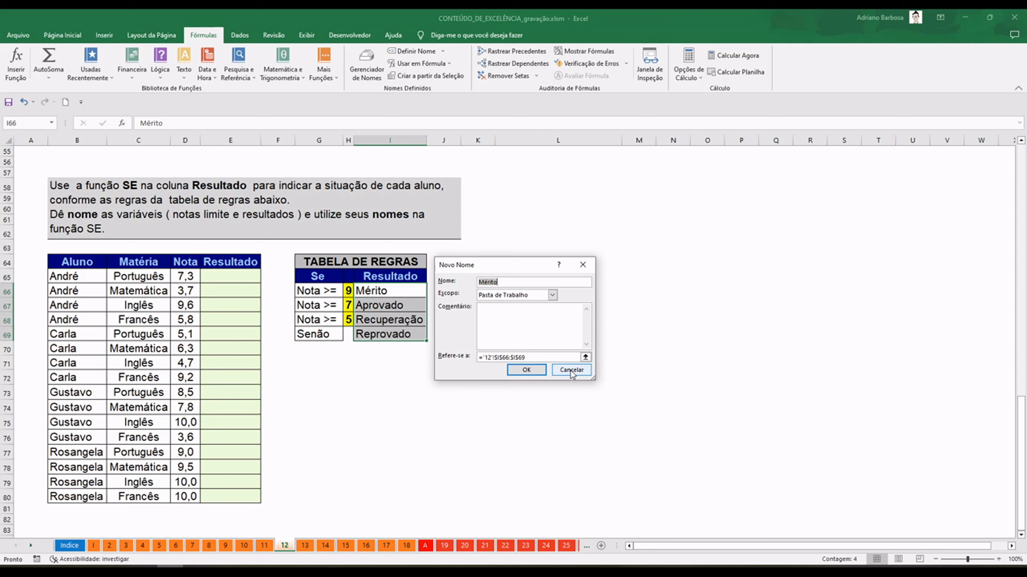
pyautogui.click(503, 283)
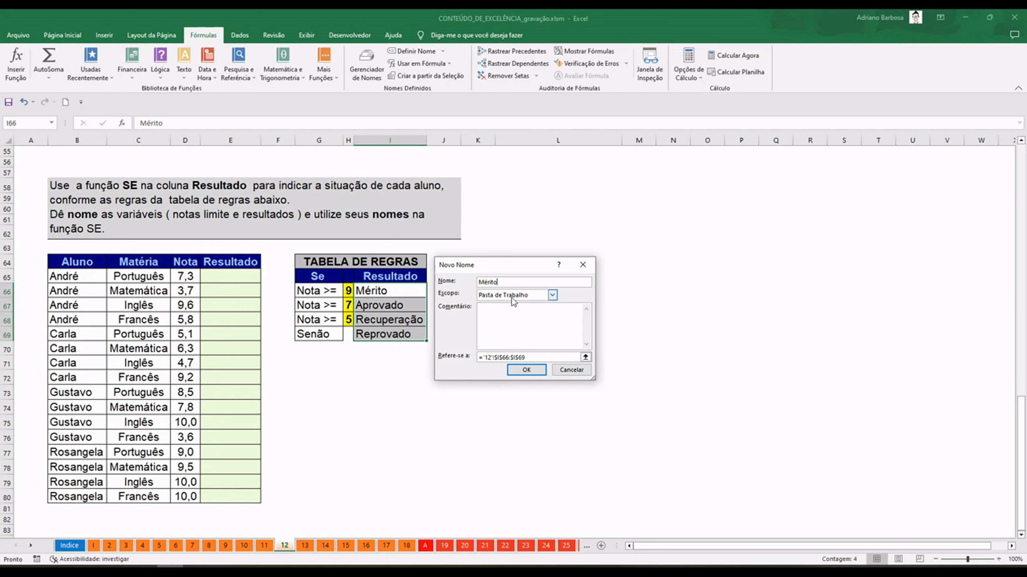
pyautogui.click(577, 370)
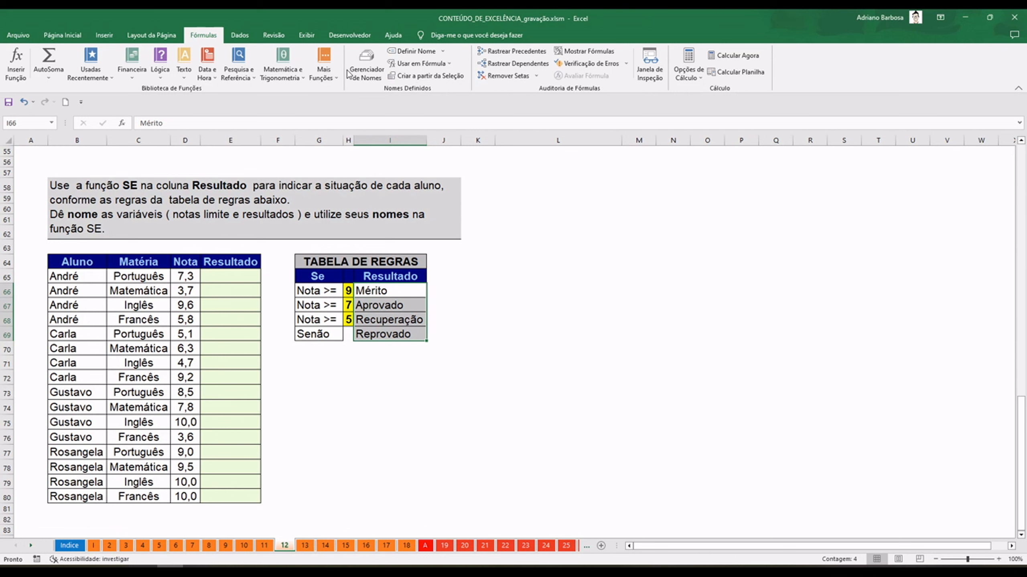
pyautogui.click(409, 51)
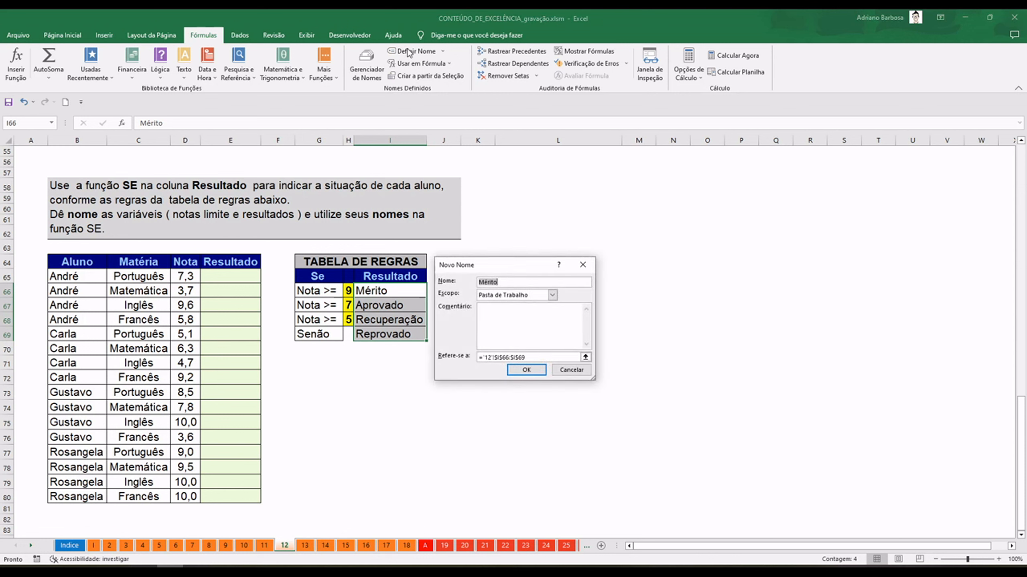
pyautogui.click(582, 265)
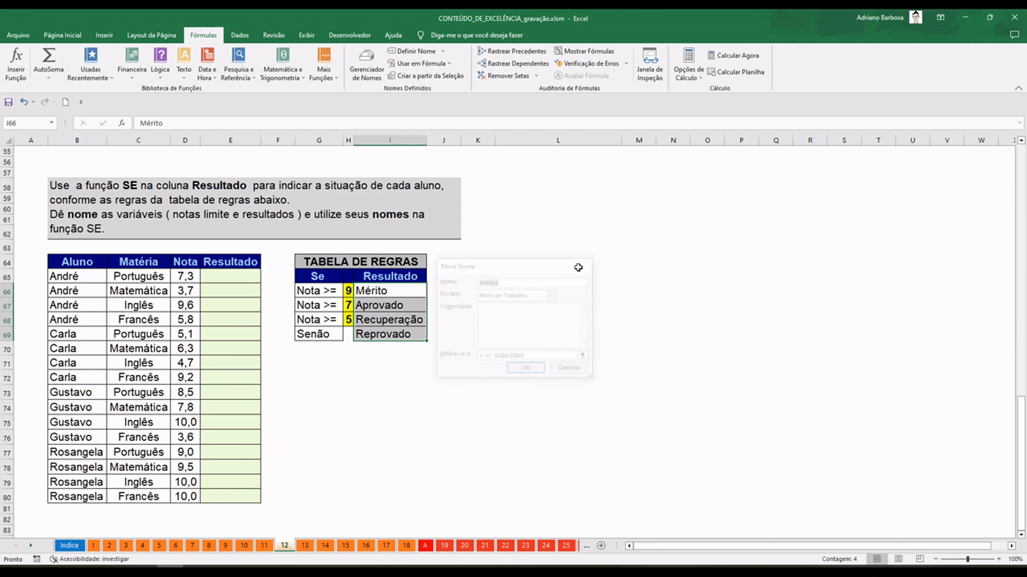
# - Define the name Resultado_A for the Mérito result in cell I66
pyautogui.click(380, 290)
pyautogui.click(409, 52)
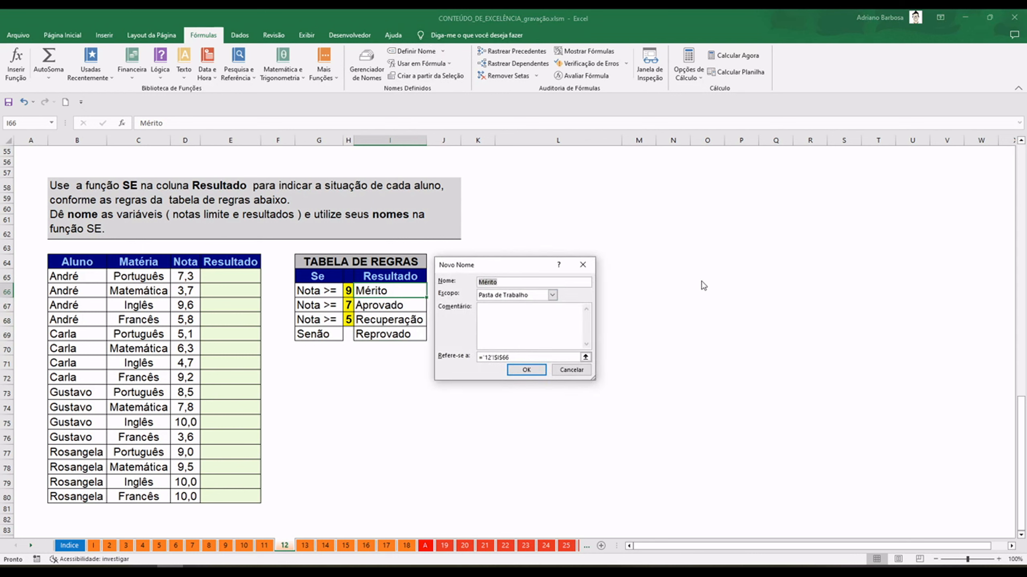
pyautogui.write('Resultado_A')
pyautogui.press('Tab')
pyautogui.click(525, 370)
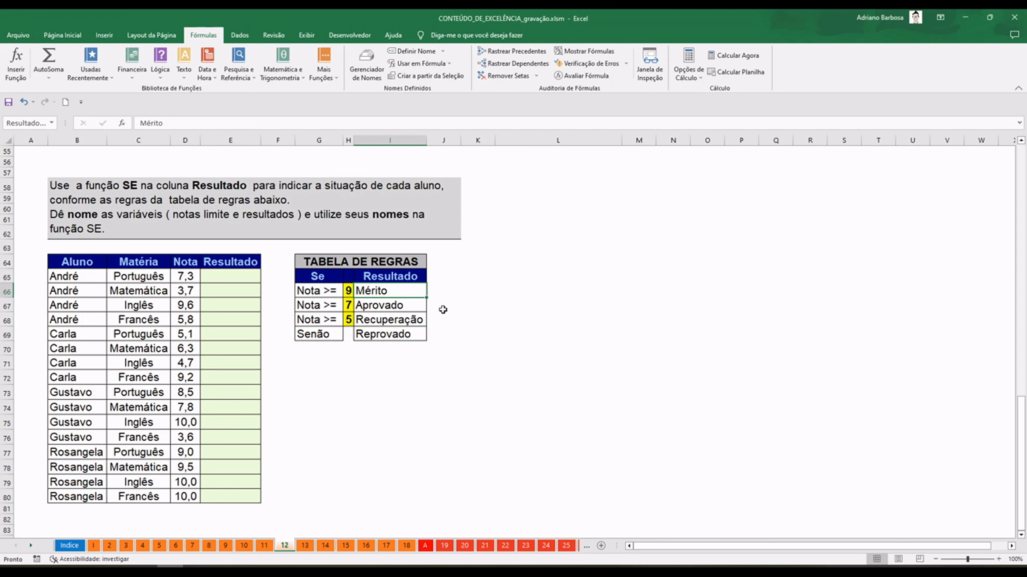
# - Define the name Resultado_B for the Aprovado result in cell I67
pyautogui.click(365, 308)
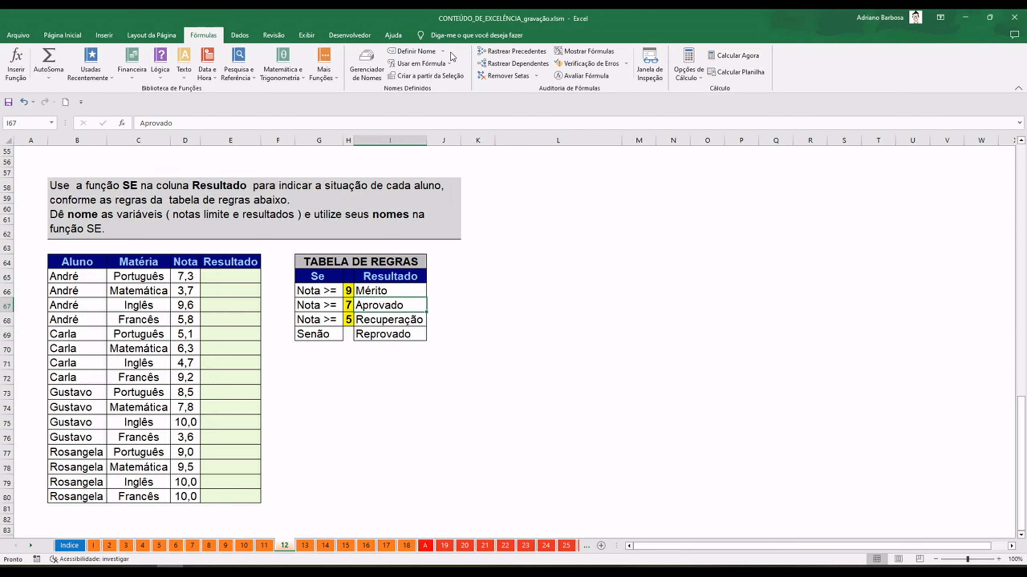
pyautogui.click(412, 51)
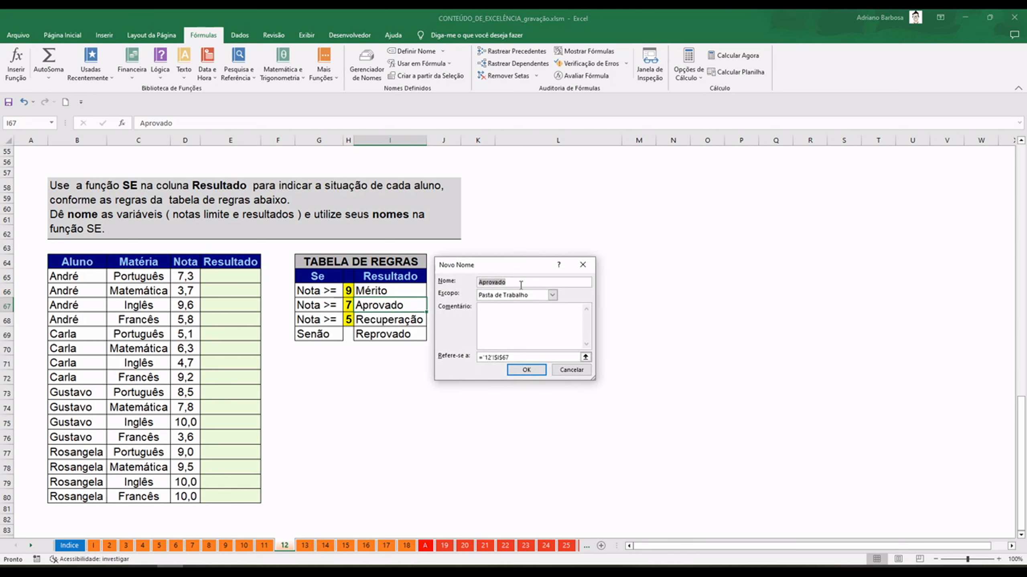
pyautogui.write('Resultado_B')
pyautogui.click(527, 373)
# - Define the name Resultado_C for the Recuperação result in cell I68
pyautogui.click(396, 320)
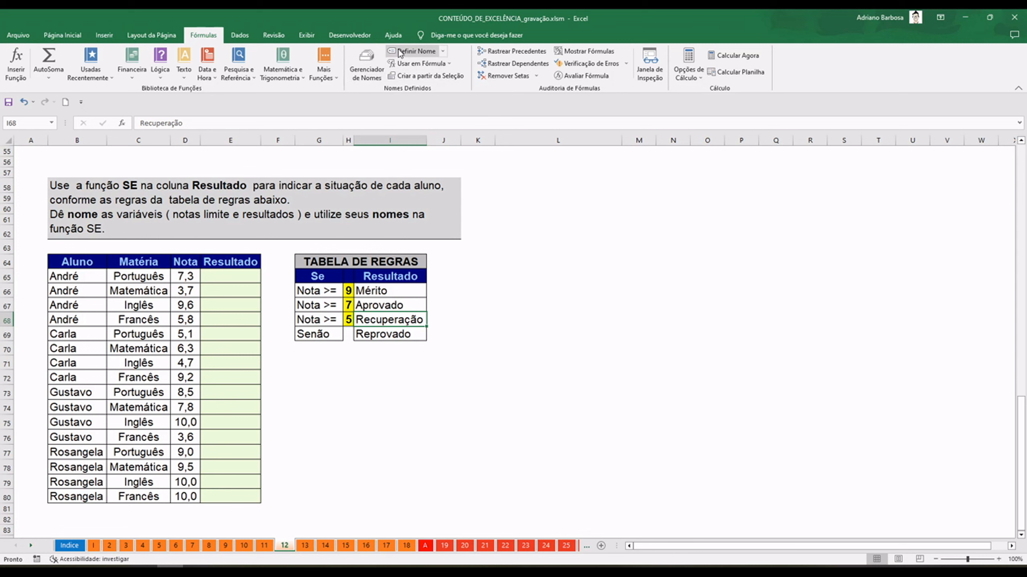
pyautogui.click(415, 51)
pyautogui.write('Resultado_C')
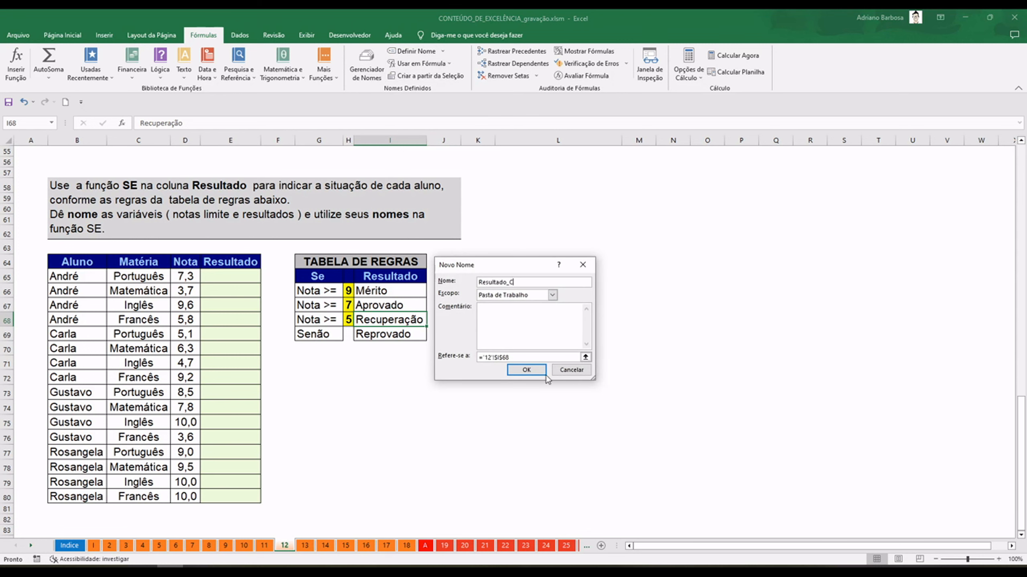
pyautogui.click(526, 370)
# - Define the name Resultado_Padrao for the Reprovado result in cell I69
pyautogui.click(389, 335)
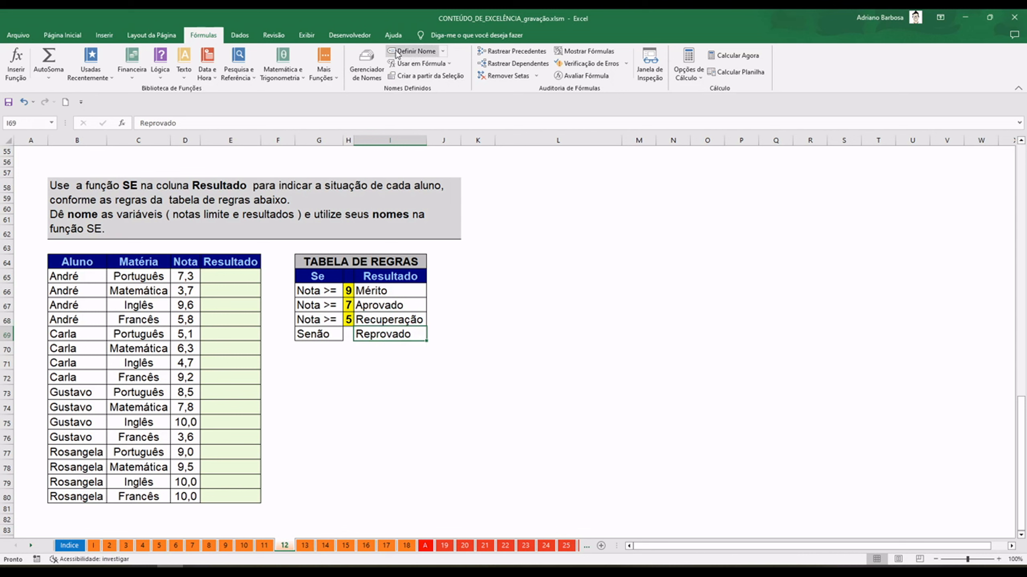
pyautogui.click(415, 51)
pyautogui.write('Res')
pyautogui.write('_')
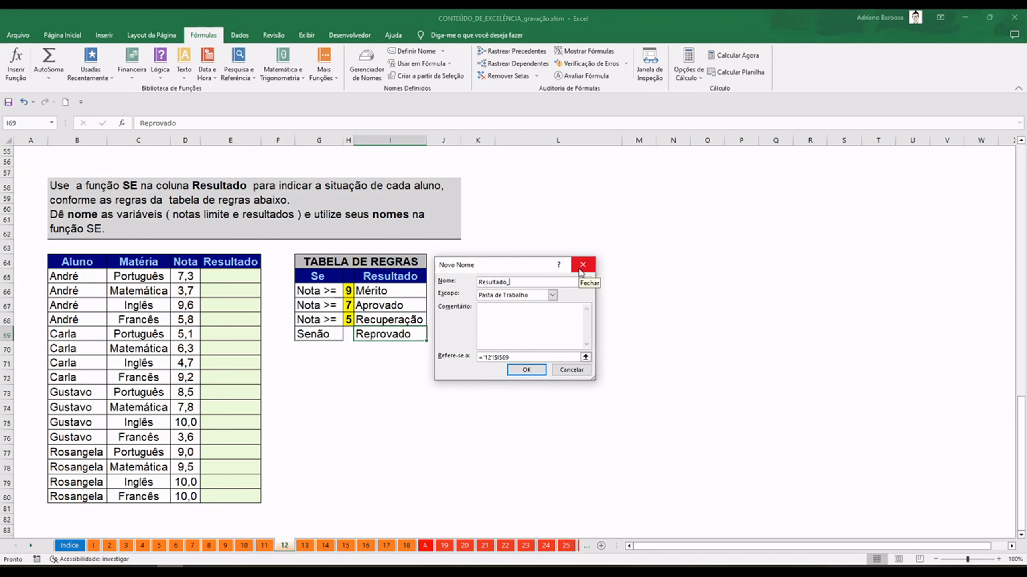
pyautogui.write('Padrão')
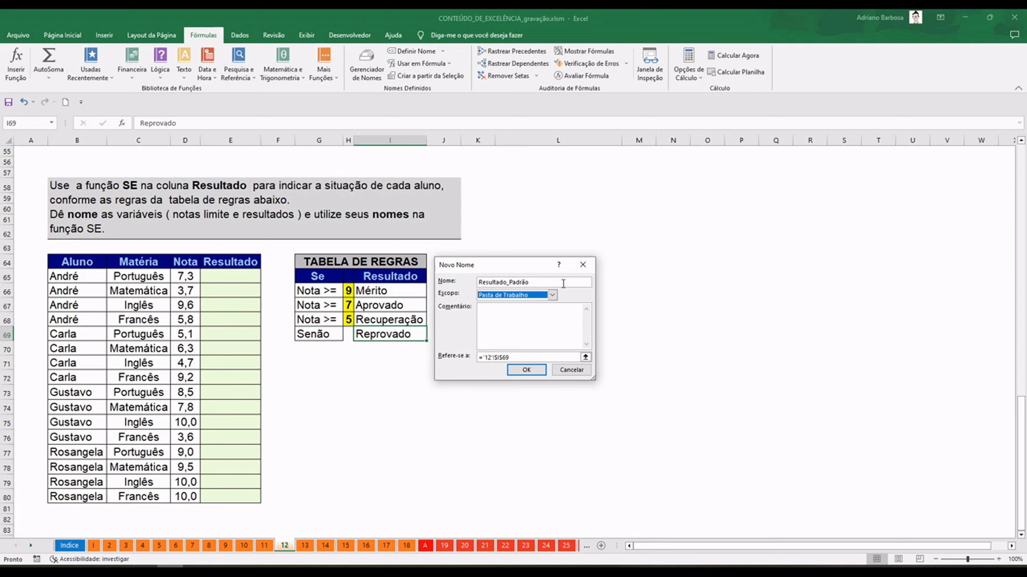
pyautogui.write('[')
pyautogui.press('BackSpace')
pyautogui.press('BackSpace')
pyautogui.press('BackSpace')
pyautogui.write('ao')
pyautogui.press('Tab')
pyautogui.click(526, 371)
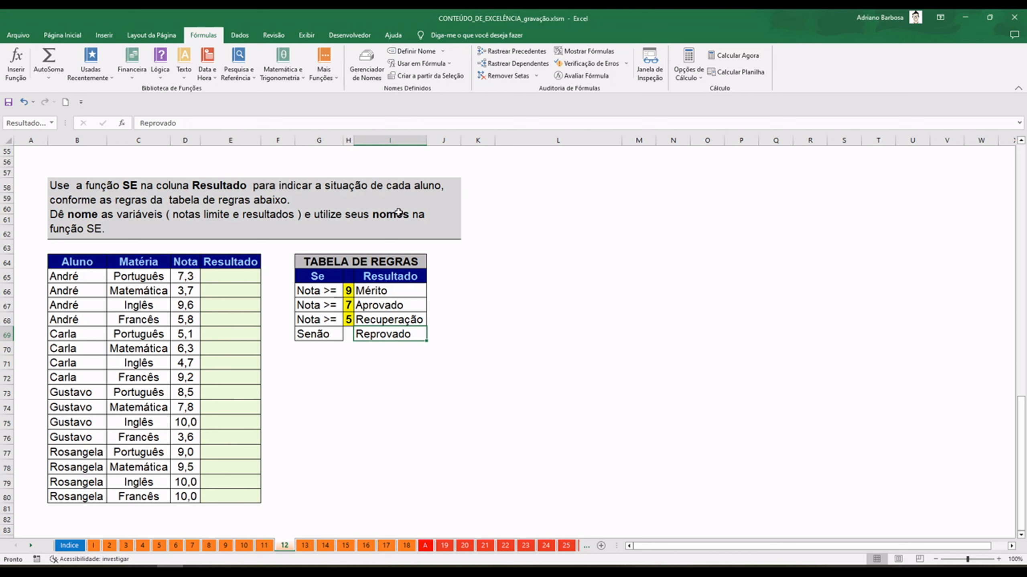
# - Start an SE formula in cell E65 whose logical test begins with D65>=
pyautogui.click(501, 366)
pyautogui.click(248, 278)
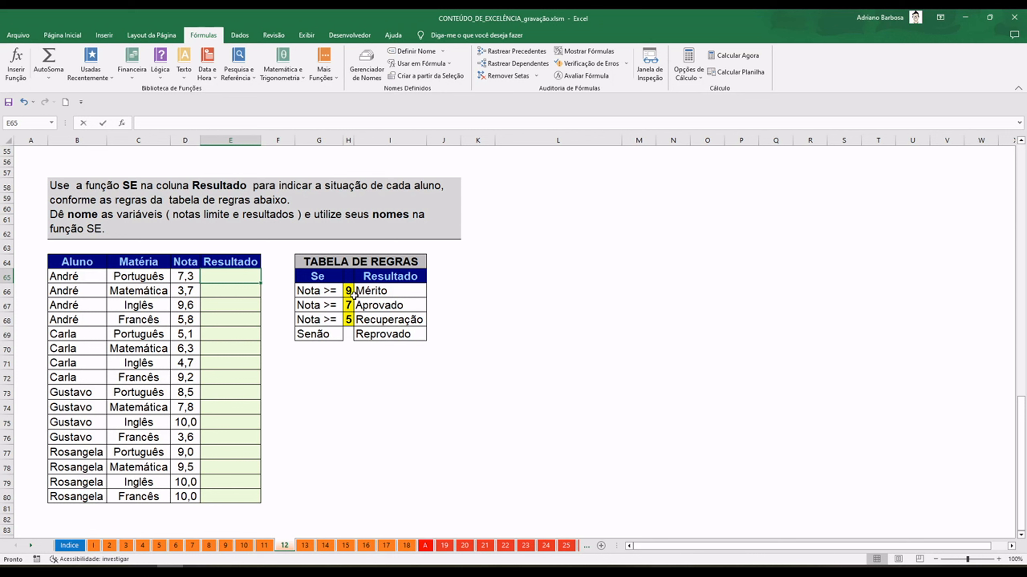
pyautogui.write('=')
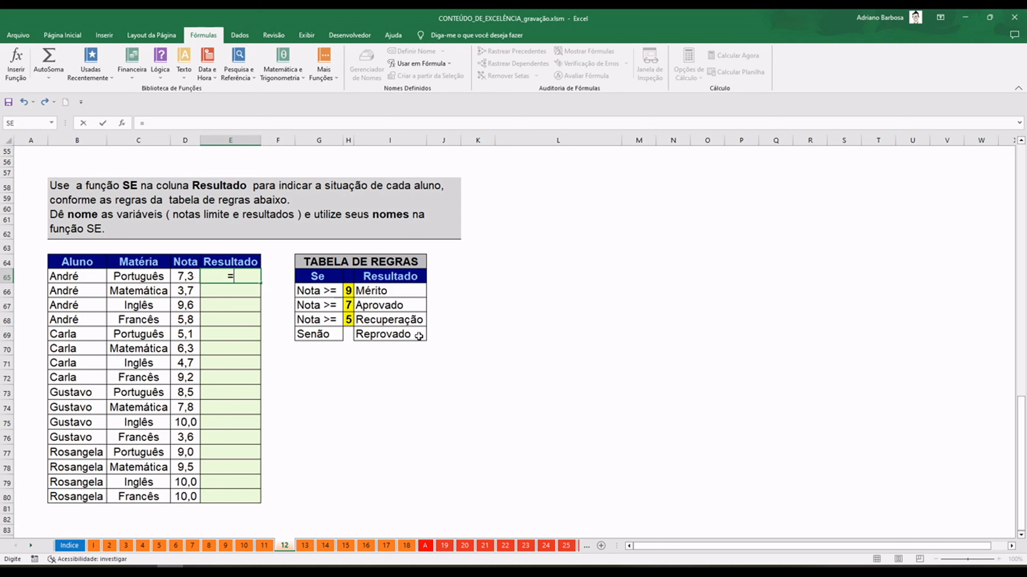
pyautogui.write('se')
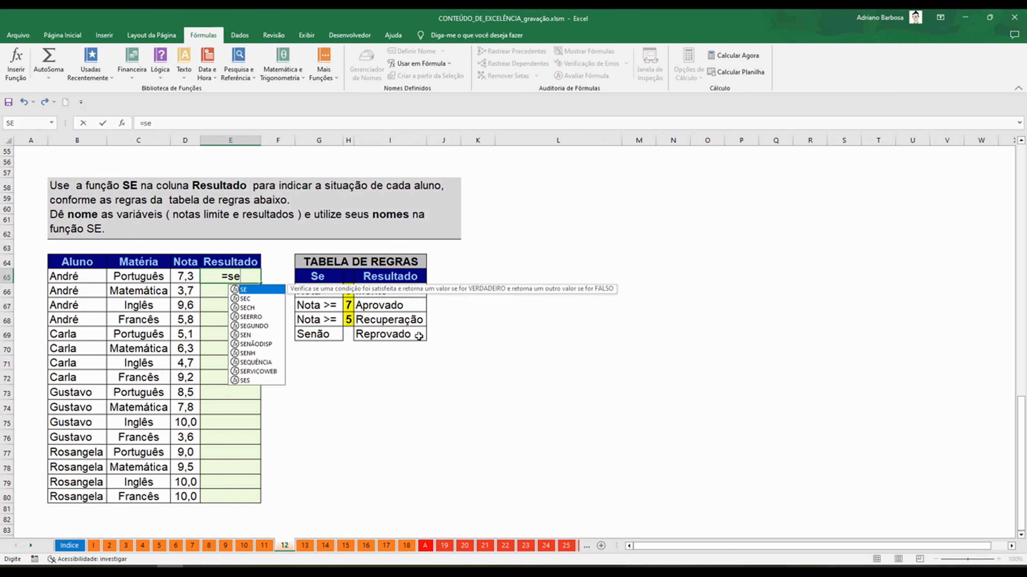
pyautogui.press('Tab')
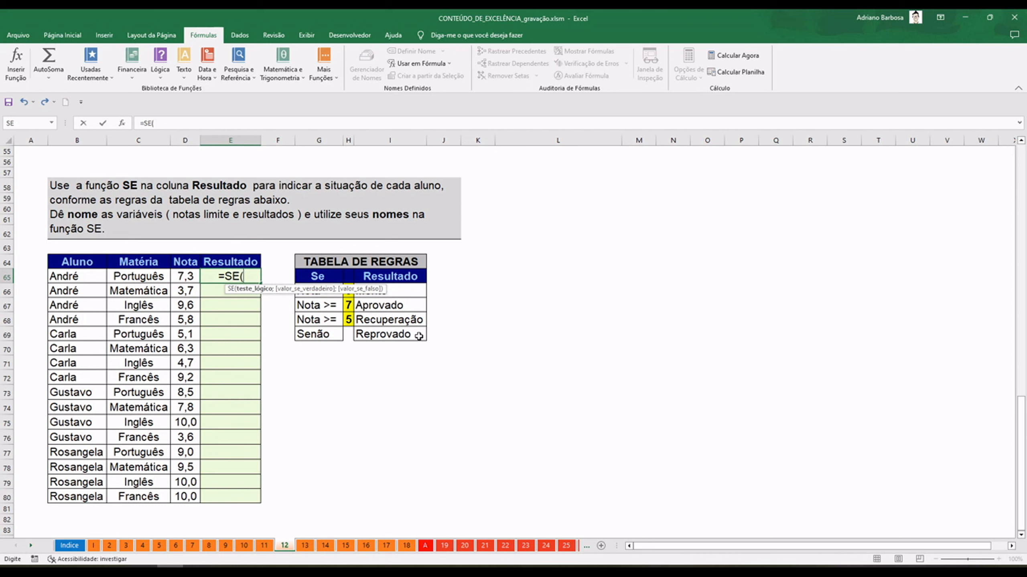
pyautogui.click(184, 276)
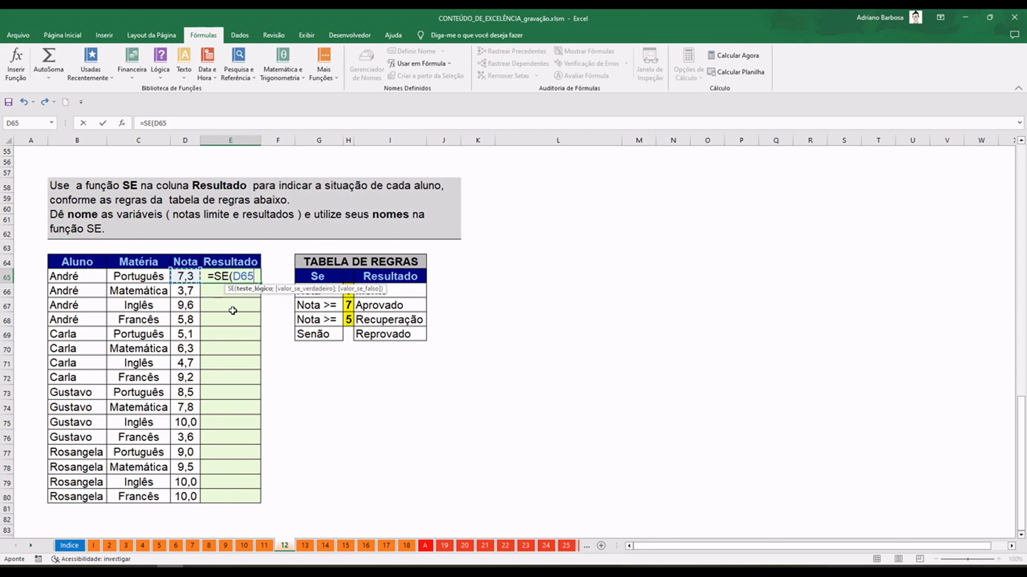
pyautogui.write('>=')
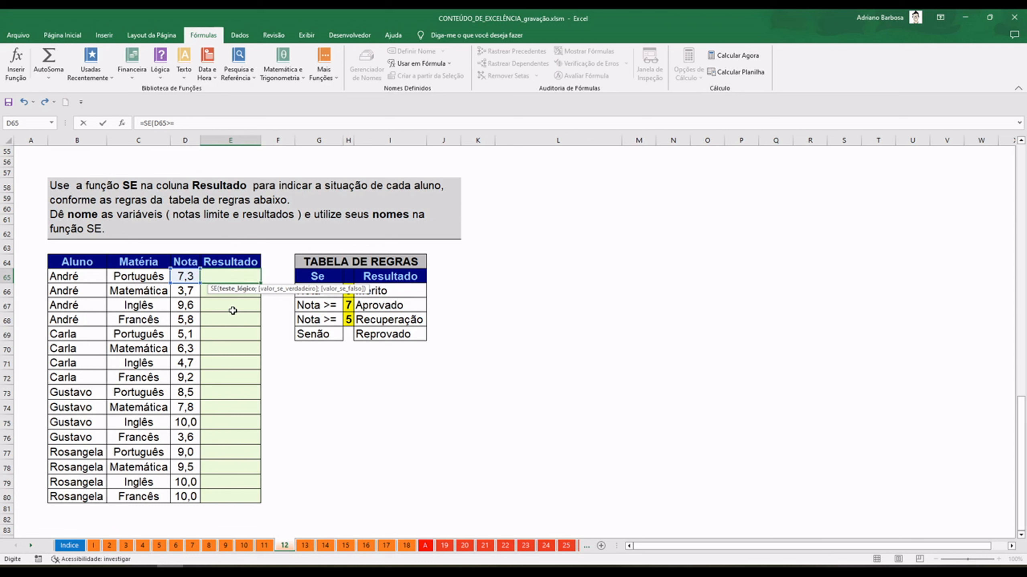
# - Complete the logical test in E65 with the defined name Nota_Limite_A as the comparison value
pyautogui.write('n')
pyautogui.press('Down')
pyautogui.press('Down')
pyautogui.press('Down')
pyautogui.press('Down')
pyautogui.press('Down')
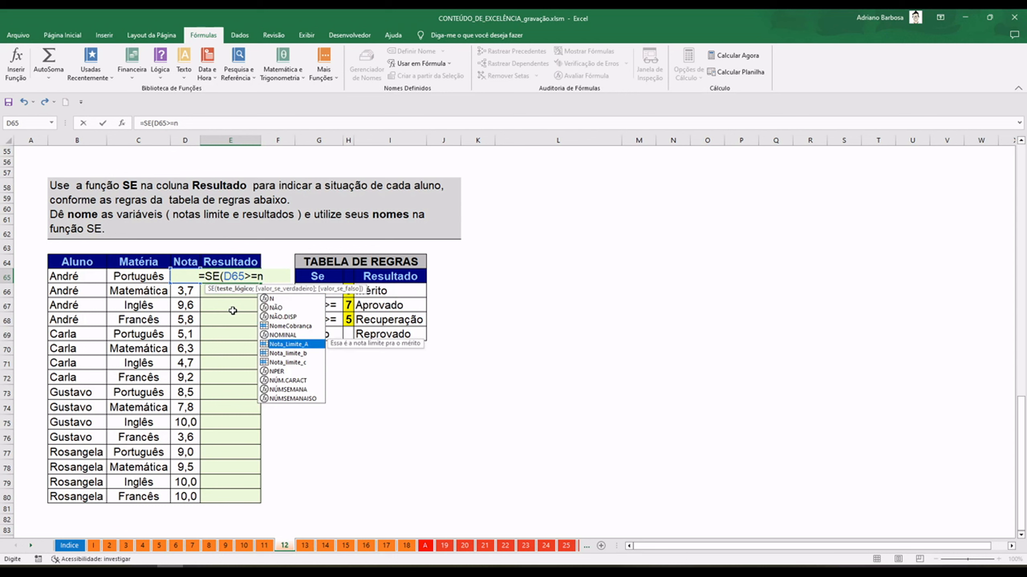
pyautogui.doubleClick(291, 346)
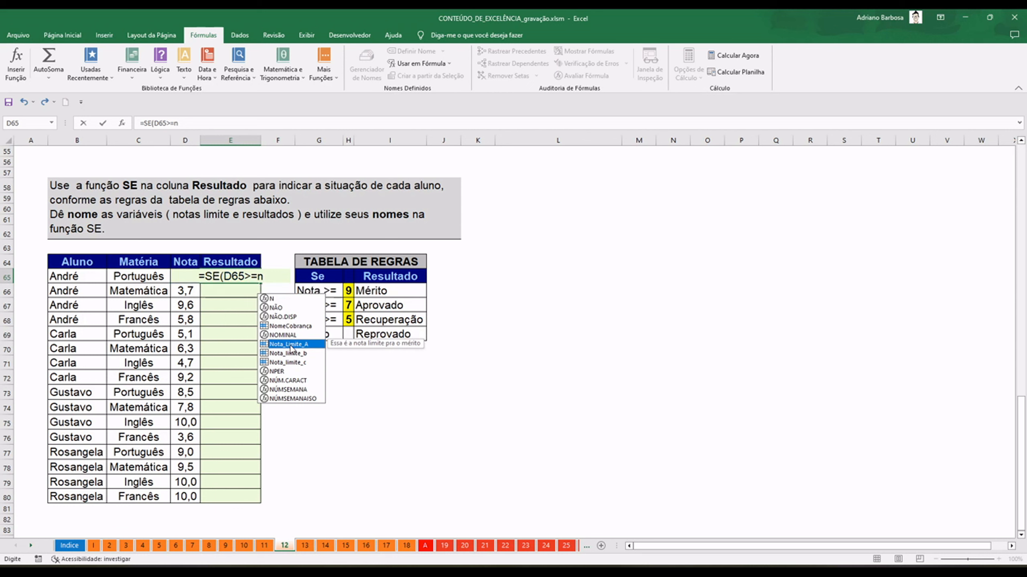
pyautogui.doubleClick(291, 346)
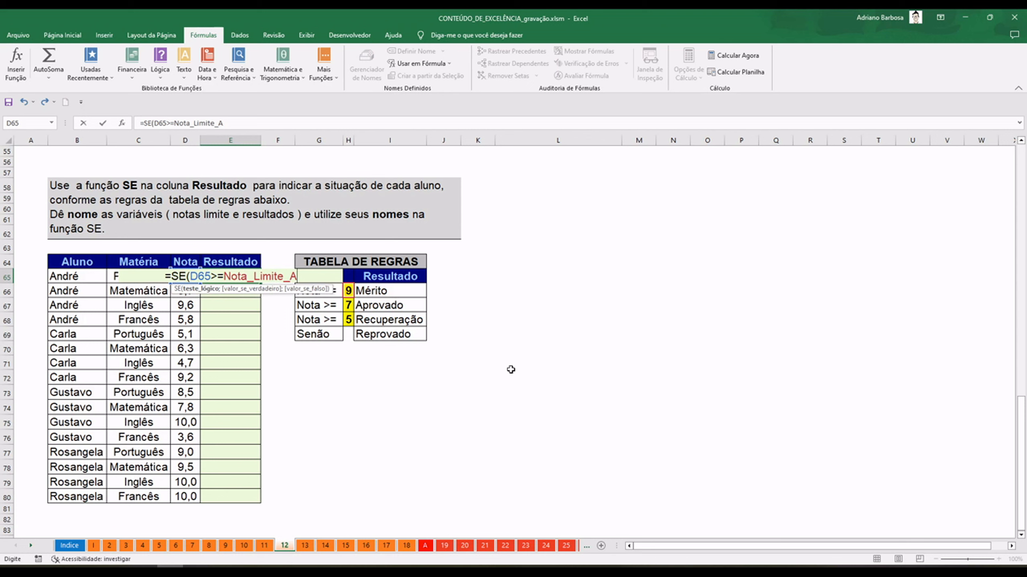
# - Advance the SE formula in E65 to its value-if-true argument
pyautogui.write(';')
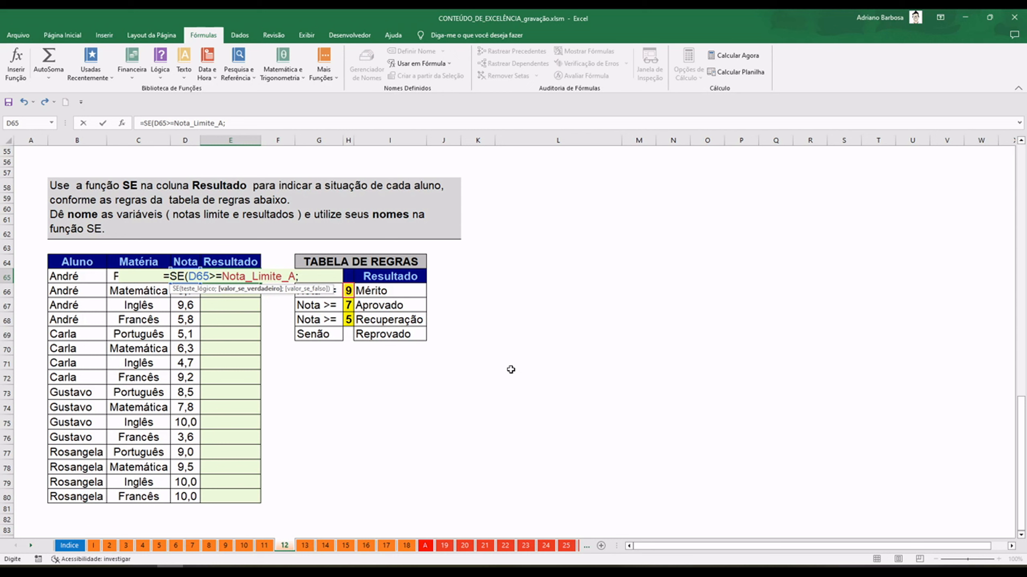
pyautogui.write('"')
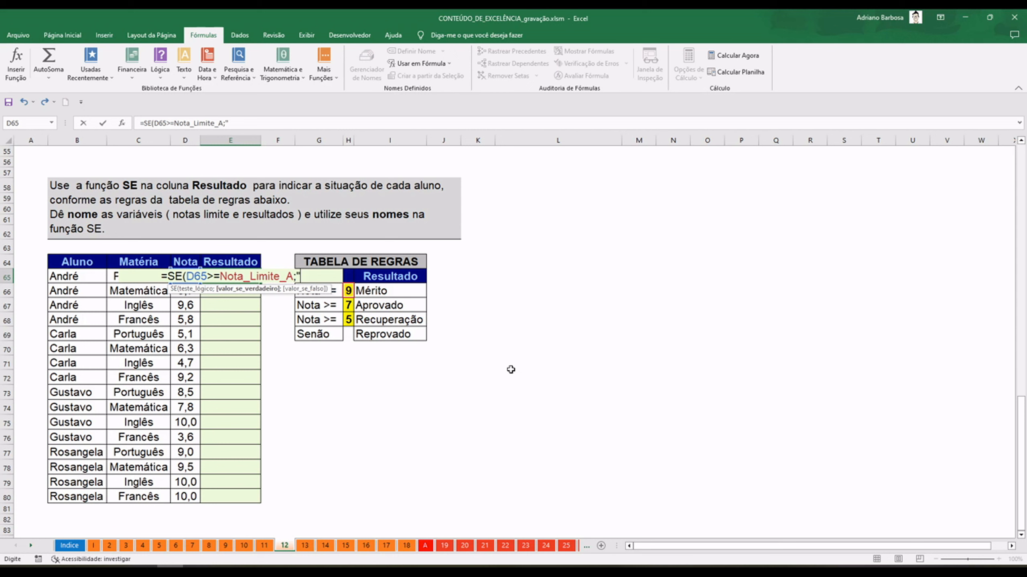
pyautogui.write('"')
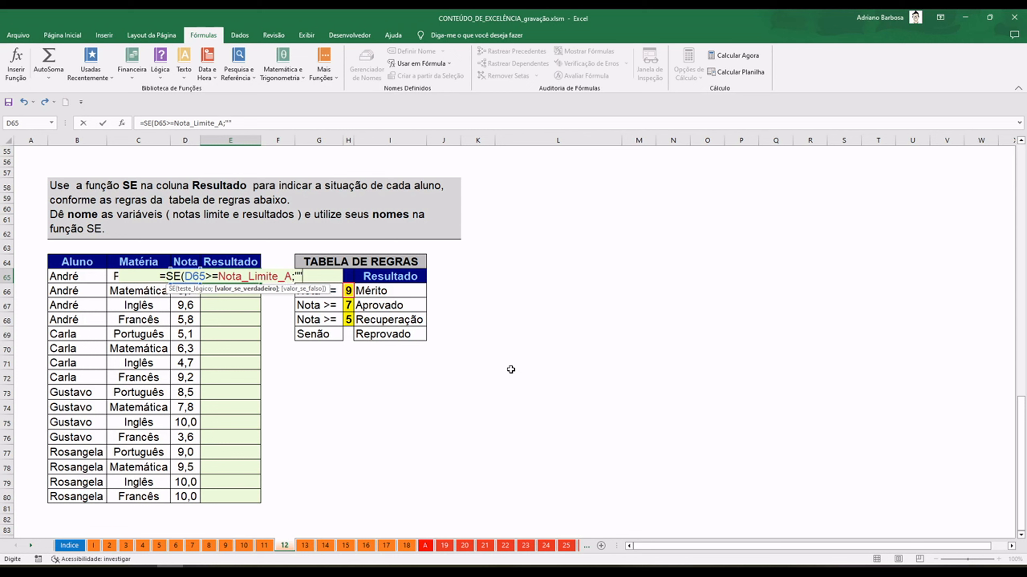
pyautogui.press('BackSpace')
pyautogui.write('Me')
pyautogui.press('BackSpace')
pyautogui.press('BackSpace')
pyautogui.press('BackSpace')
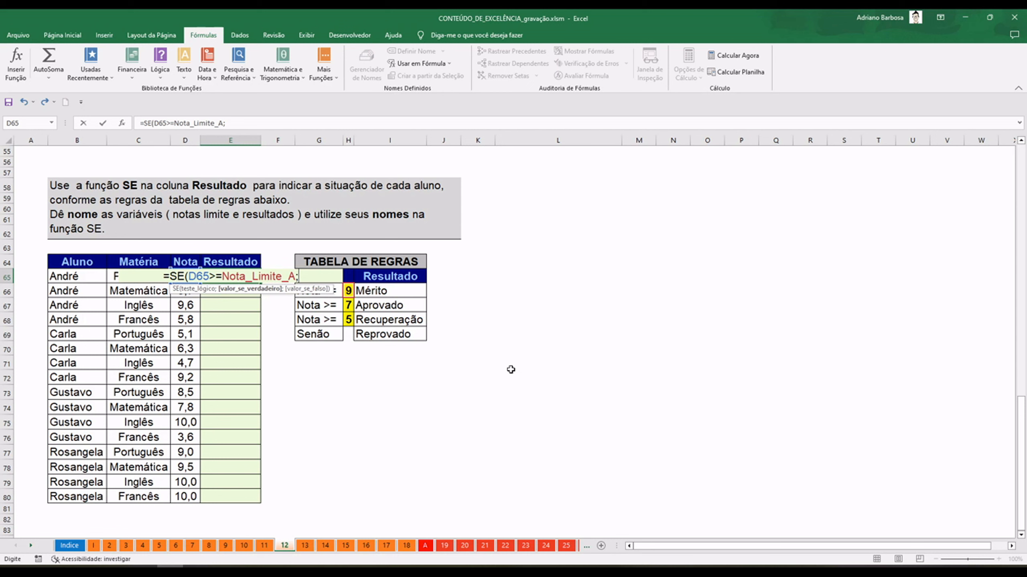
# - Use the defined name Resultado_A as the value-if-true of the first SE in E65
pyautogui.write('res')
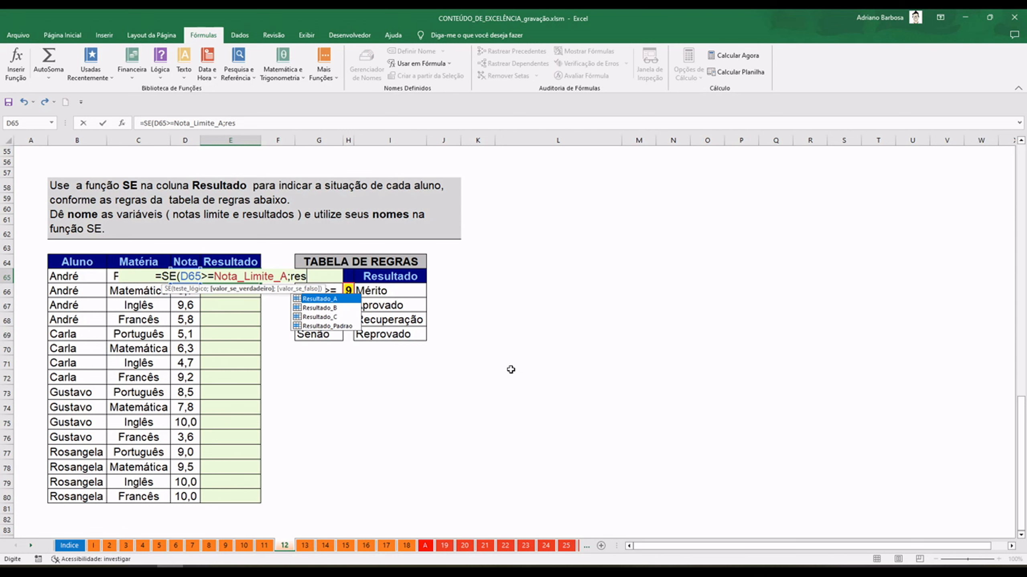
pyautogui.press('Tab')
pyautogui.write(';')
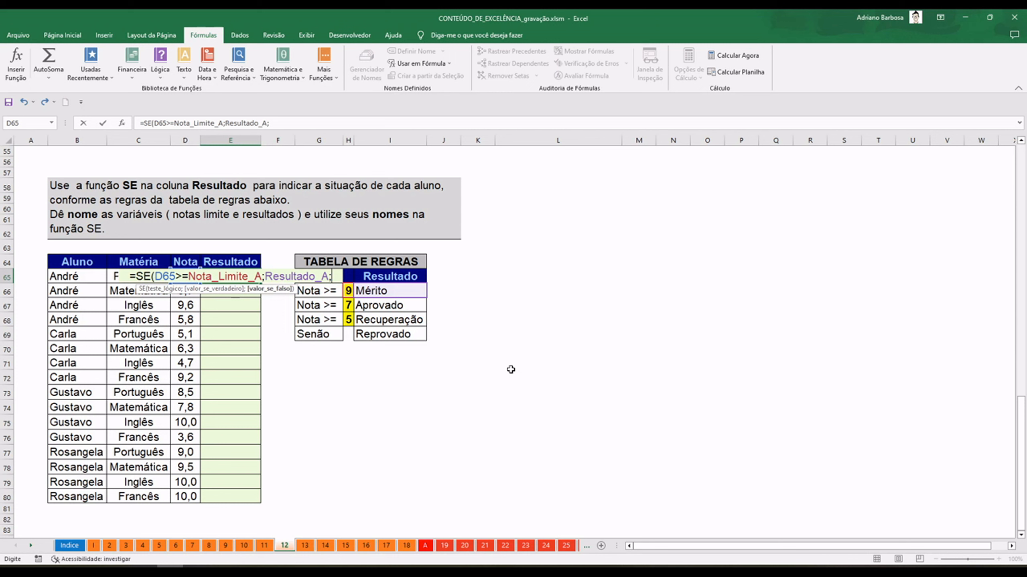
# - Nest a second SE as the value-if-false argument, with the logical test D65>=Nota_limite_b
pyautogui.write('SE(')
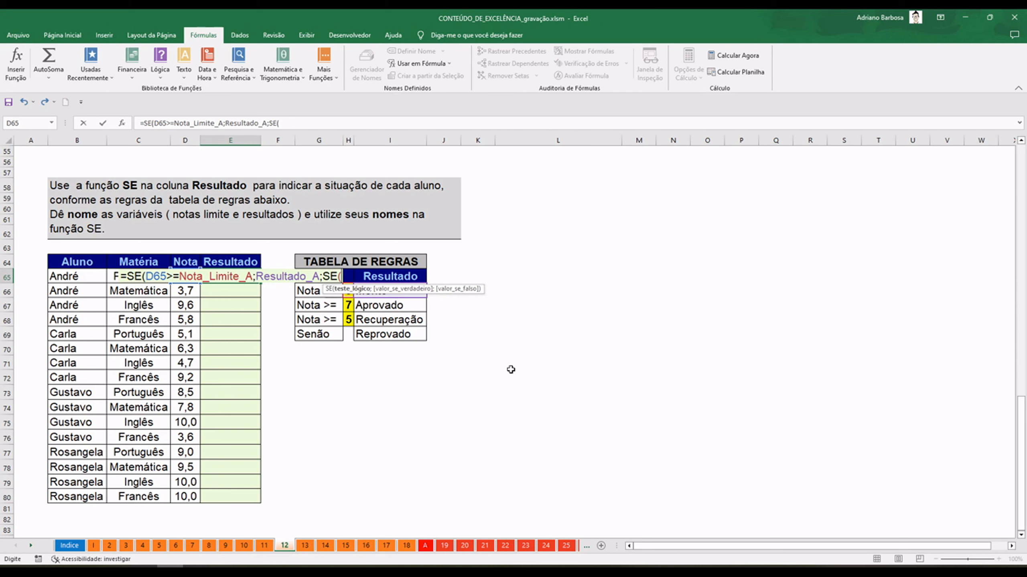
pyautogui.write('d65')
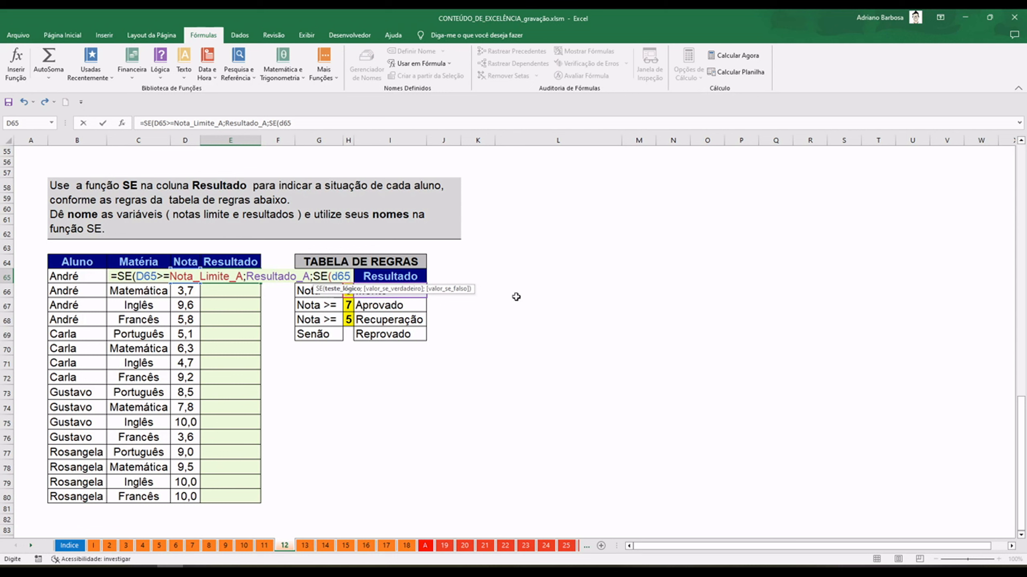
pyautogui.write('>')
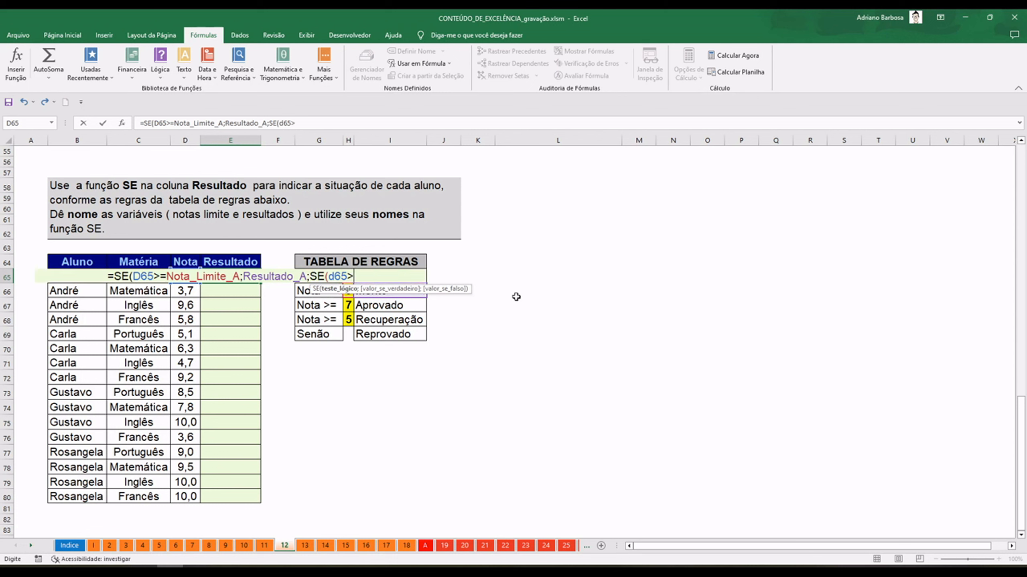
pyautogui.write('=')
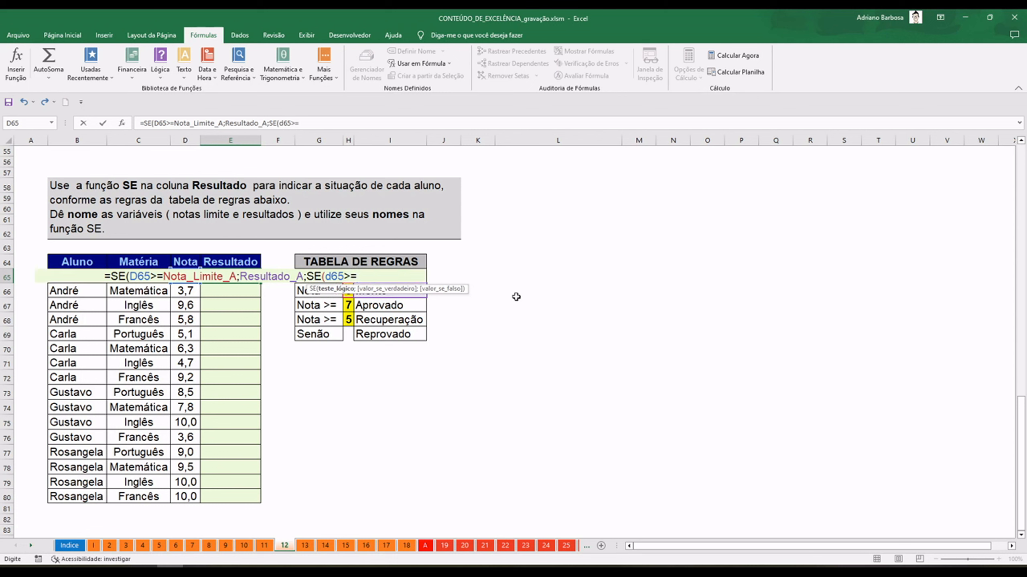
pyautogui.write('n')
pyautogui.press('Down')
pyautogui.press('Down')
pyautogui.press('Down')
pyautogui.press('Down')
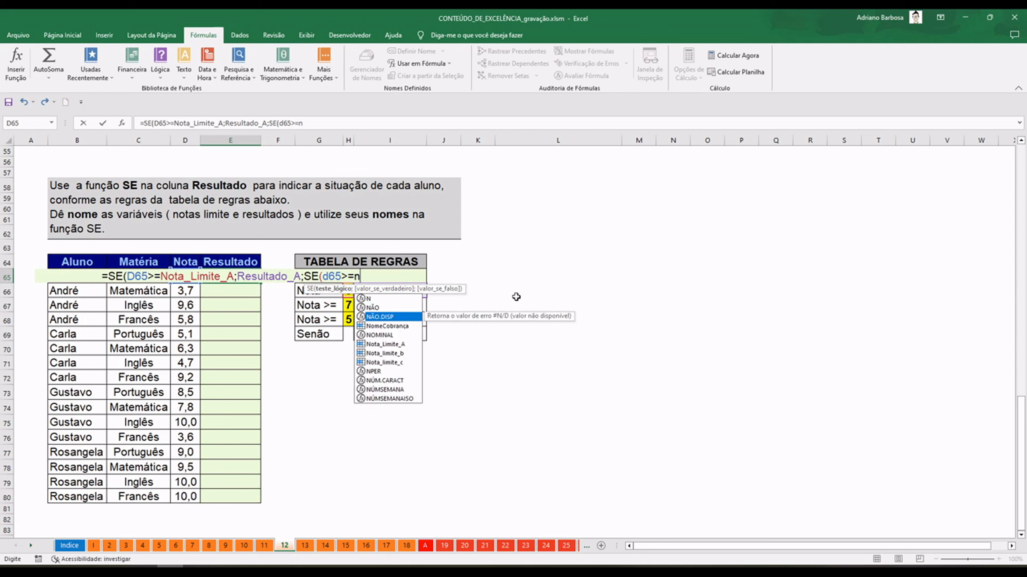
pyautogui.press('Down')
pyautogui.press('Down')
pyautogui.press('Tab')
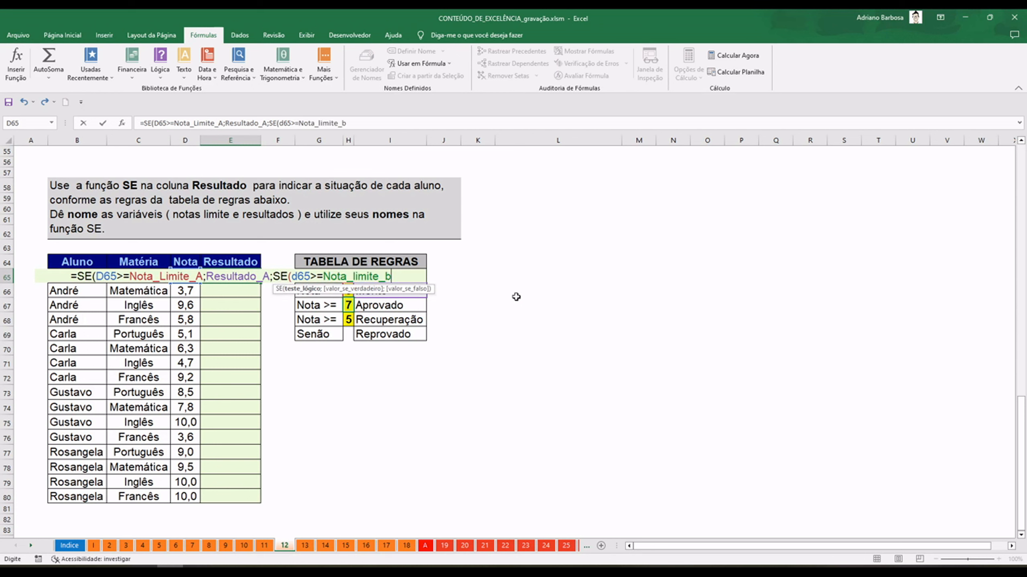
# - Use the defined name Resultado_B as the value-if-true of the second SE in E65
pyautogui.write(';')
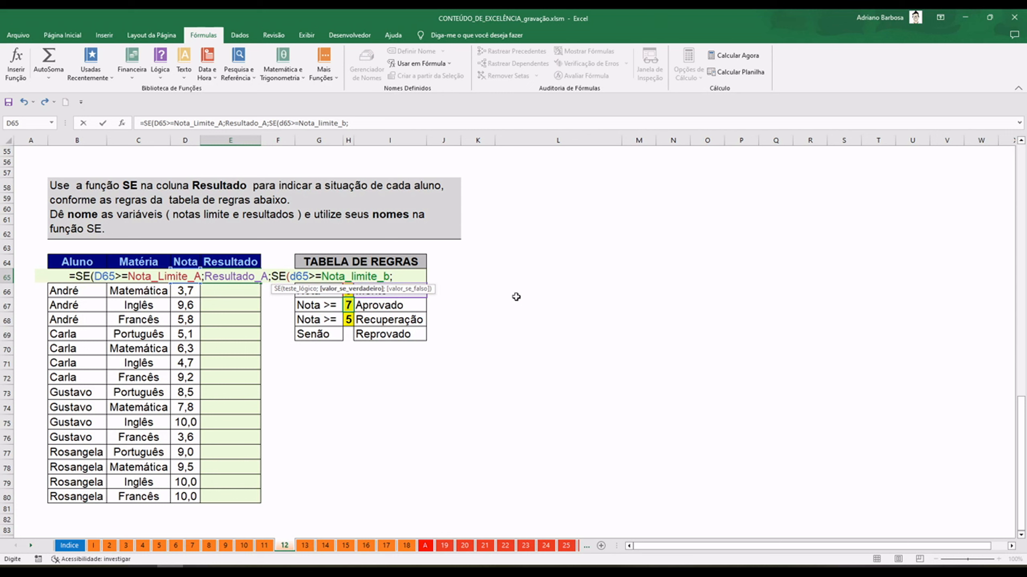
pyautogui.write('val')
pyautogui.press('BackSpace')
pyautogui.press('BackSpace')
pyautogui.press('BackSpace')
pyautogui.write('res')
pyautogui.press('Down')
pyautogui.press('Tab')
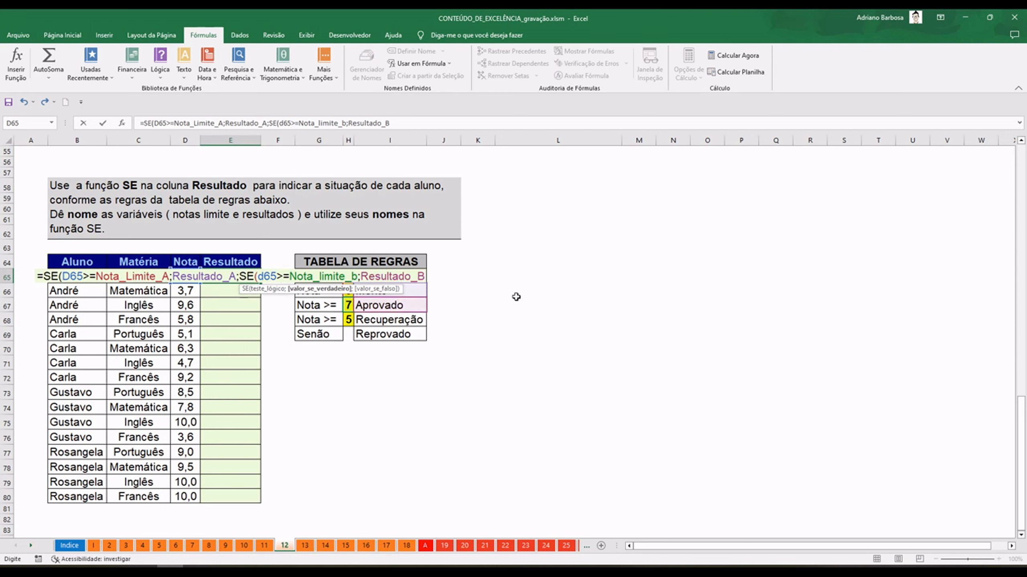
pyautogui.write(';')
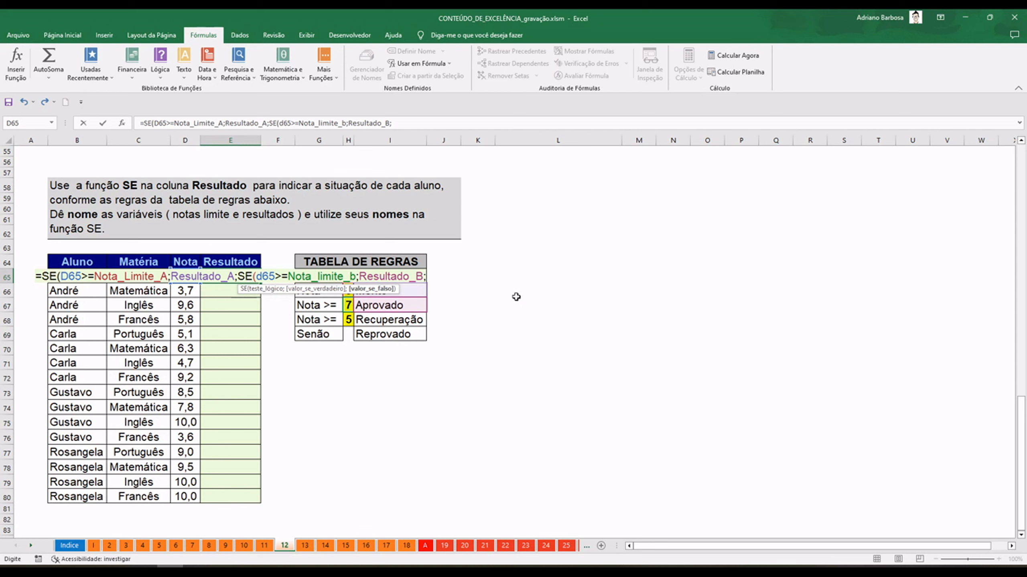
# - Nest a third SE as the second one's value-if-false, with the logical test D65>=Nota_limite_c
pyautogui.write('se')
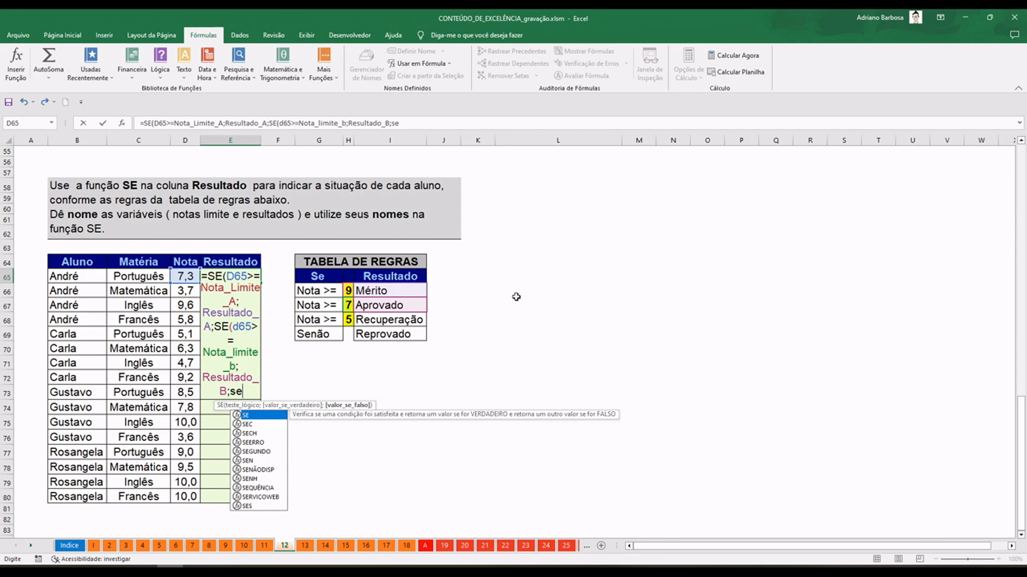
pyautogui.press('Tab')
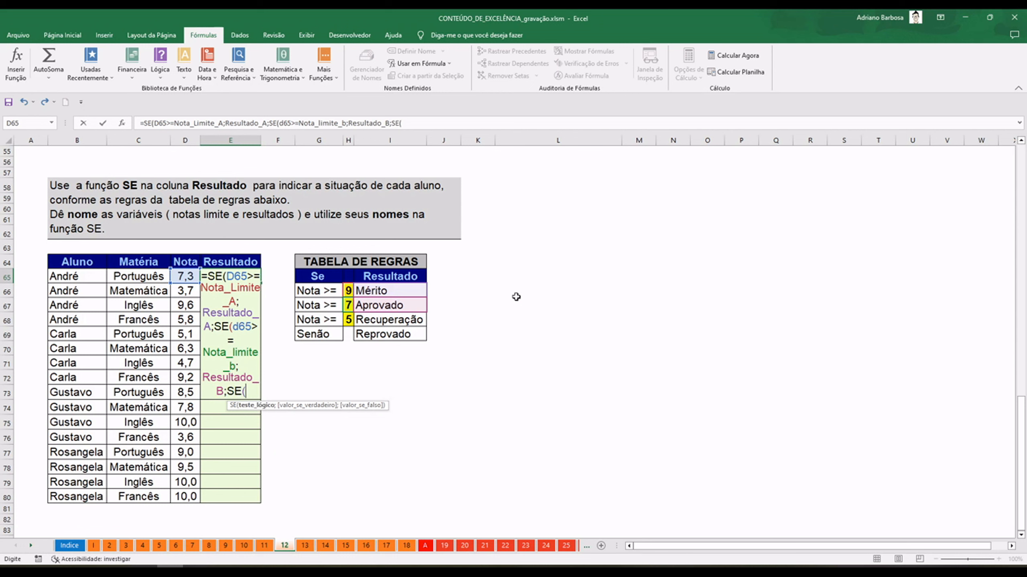
pyautogui.write('d65>')
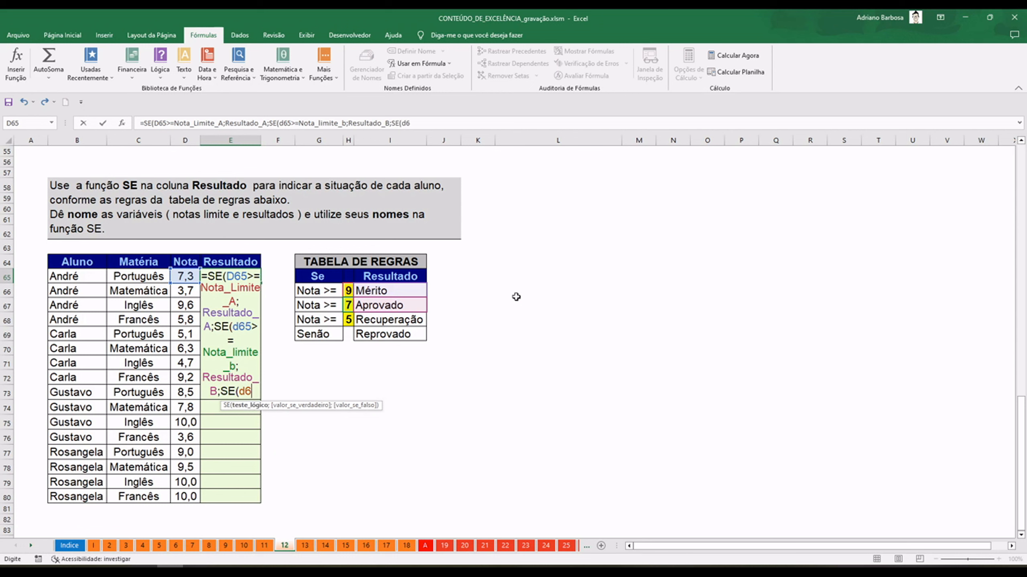
pyautogui.write('=')
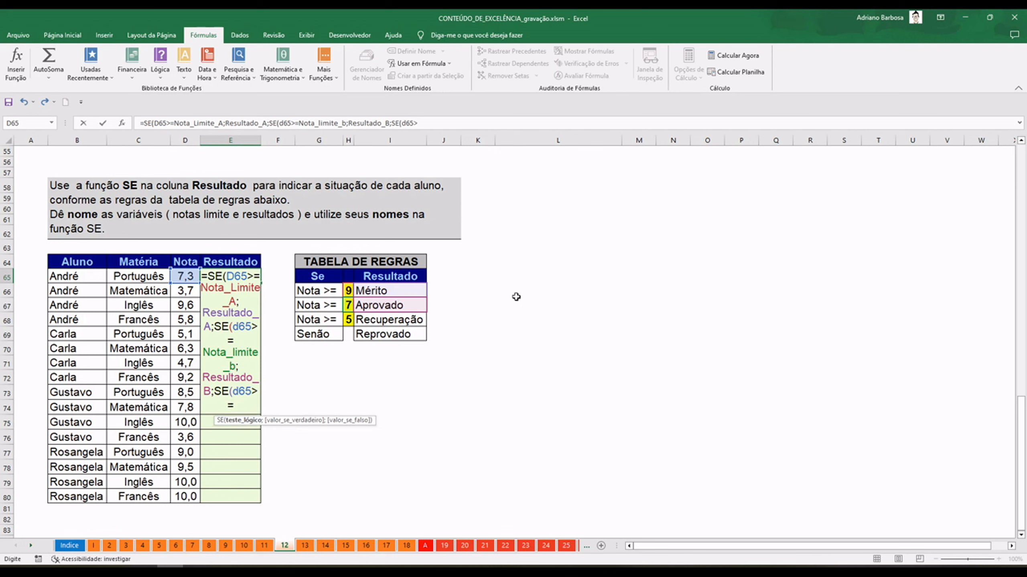
pyautogui.write('no')
pyautogui.press('Down')
pyautogui.press('Down')
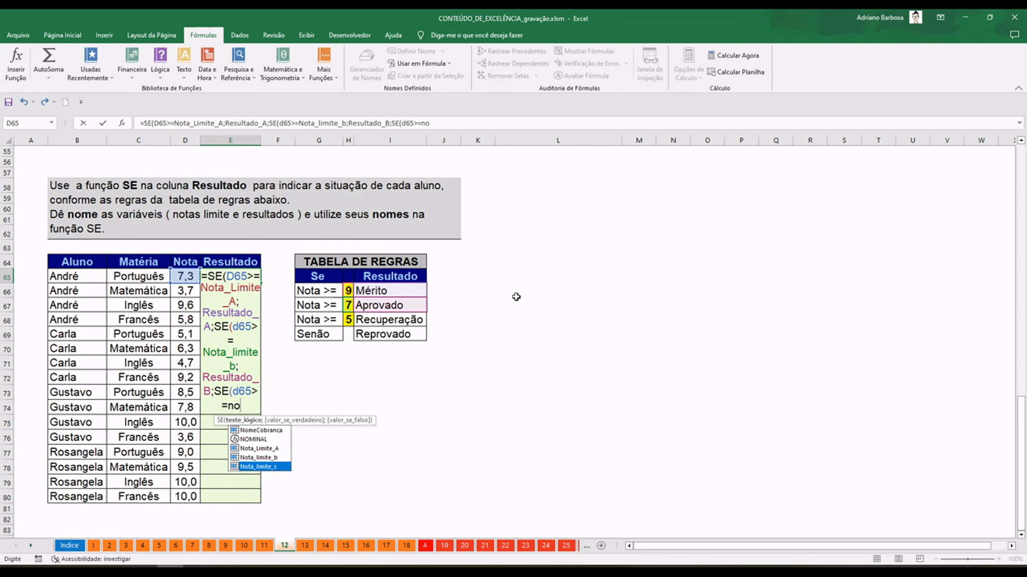
pyautogui.press('Tab')
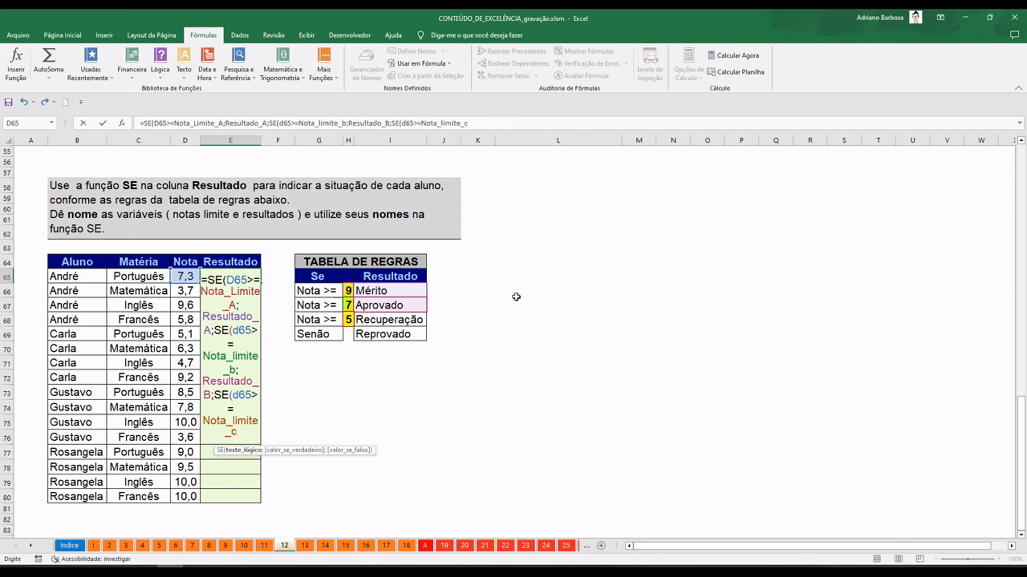
# - Use the defined name Resultado_C as the value-if-true of the third SE in E65
pyautogui.write(';res')
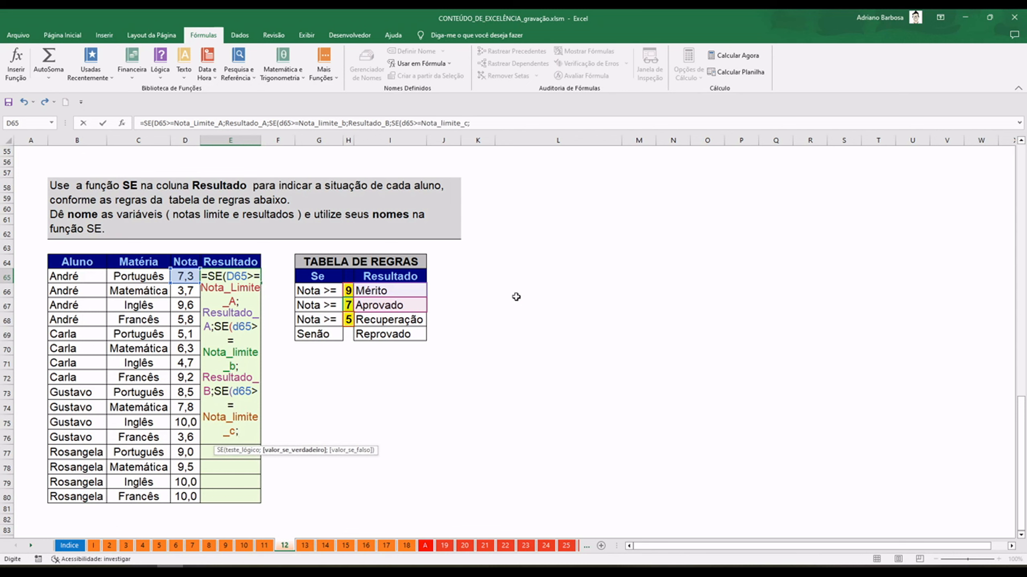
pyautogui.press('Down')
pyautogui.press('Down')
pyautogui.press('Tab')
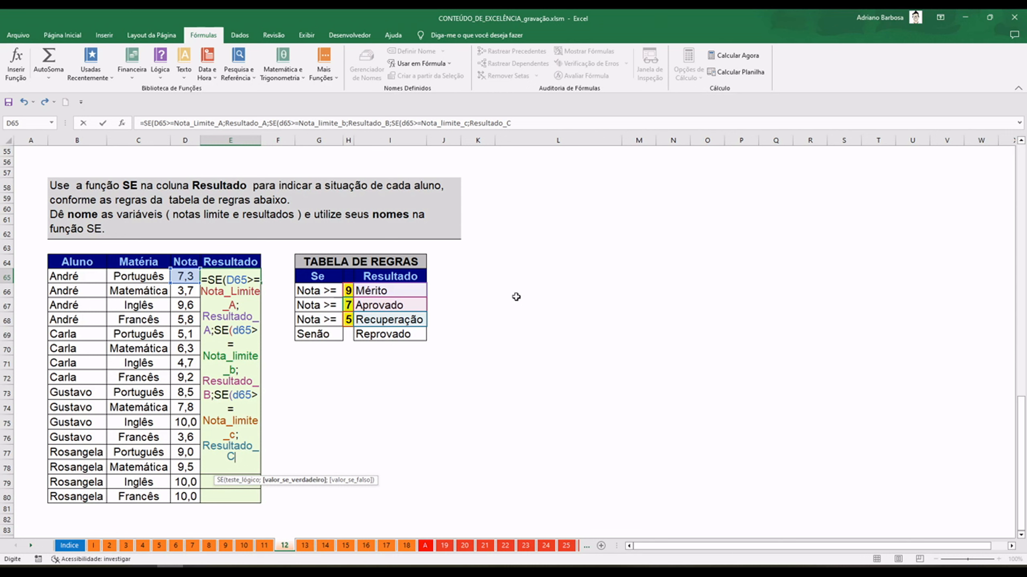
pyautogui.write(';')
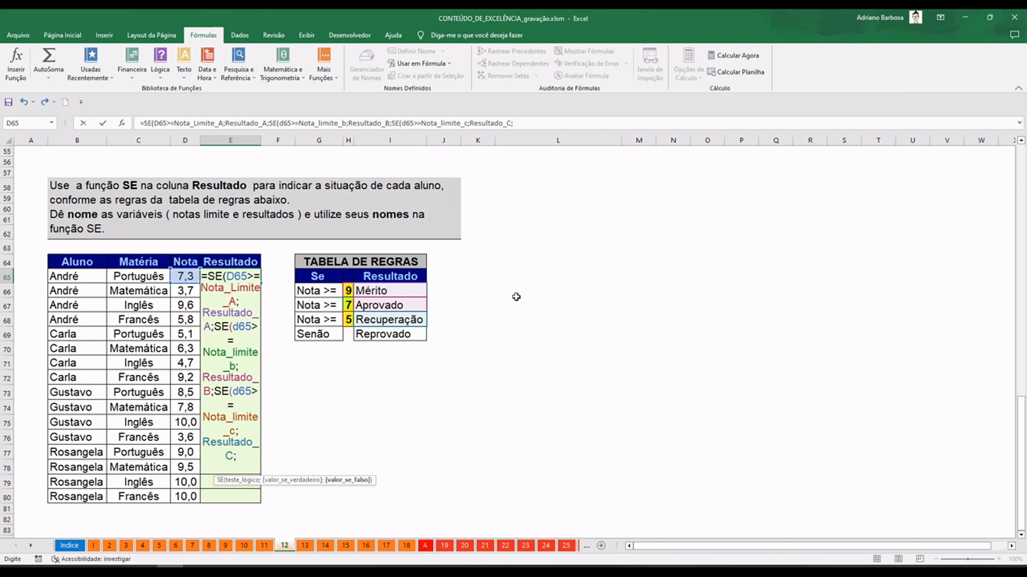
# - Finish the nested formula in E65 with Resultado_Padrao as the final value-if-false, closing all three SE functions, and enter it
pyautogui.write('re')
pyautogui.press('Down')
pyautogui.press('Down')
pyautogui.press('Down')
pyautogui.press('Down')
pyautogui.press('Down')
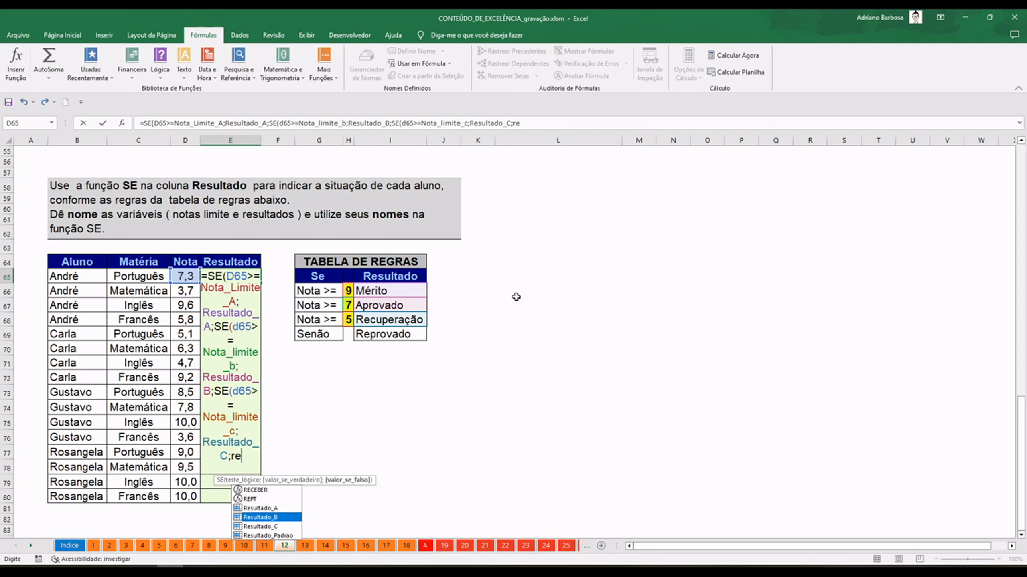
pyautogui.press('Tab')
pyautogui.write(')')
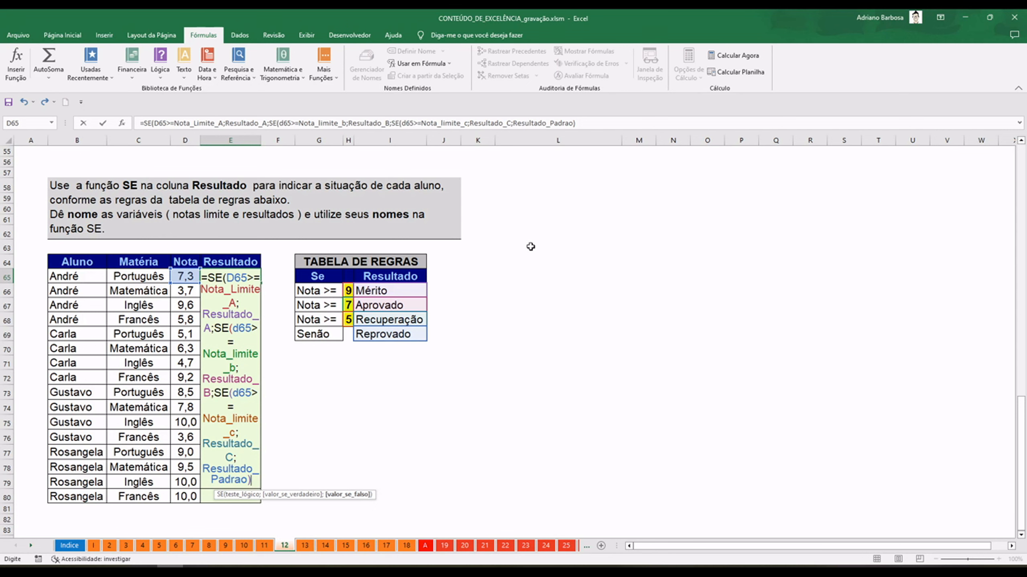
pyautogui.write(')')
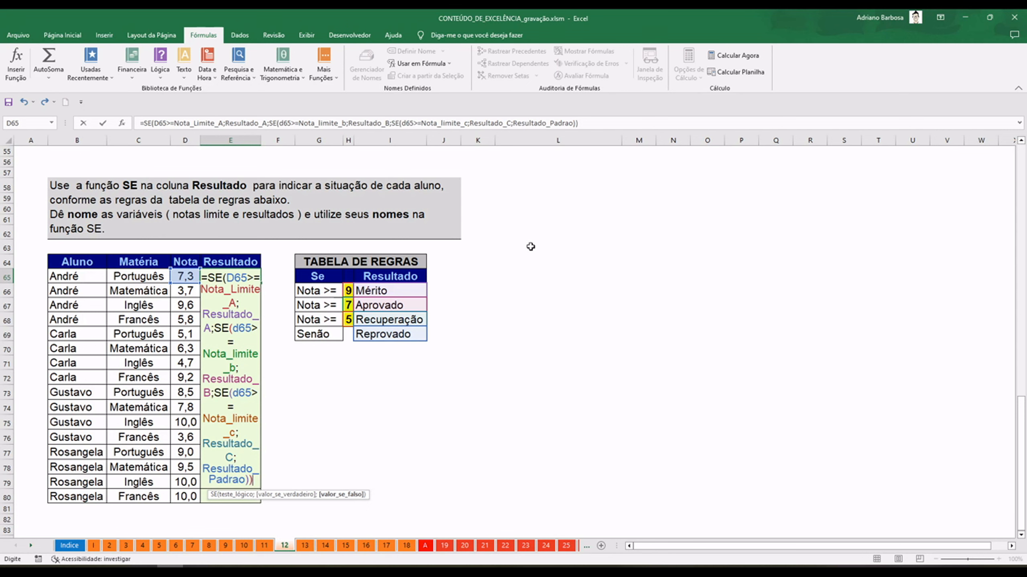
pyautogui.write(')')
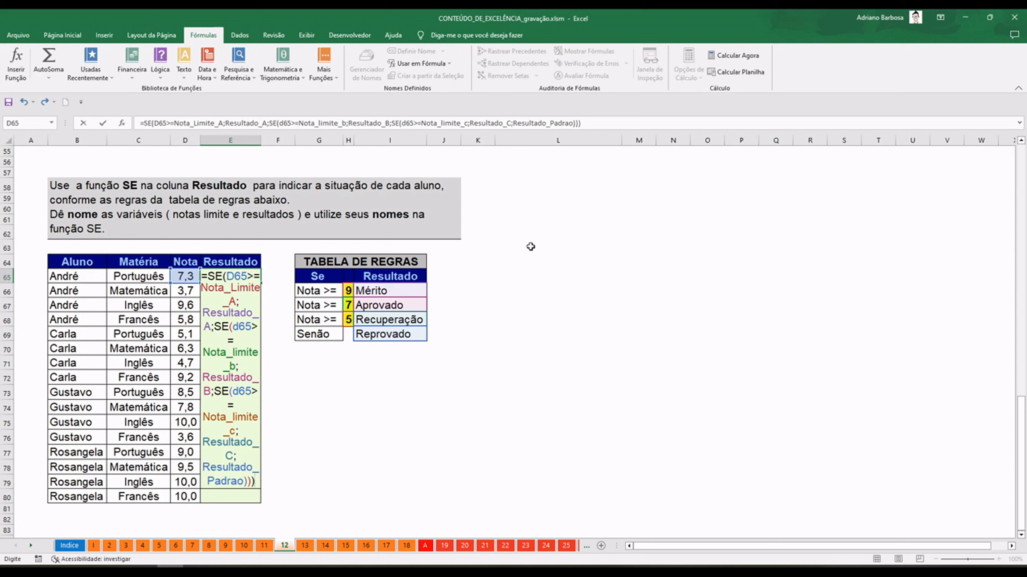
pyautogui.press('Return')
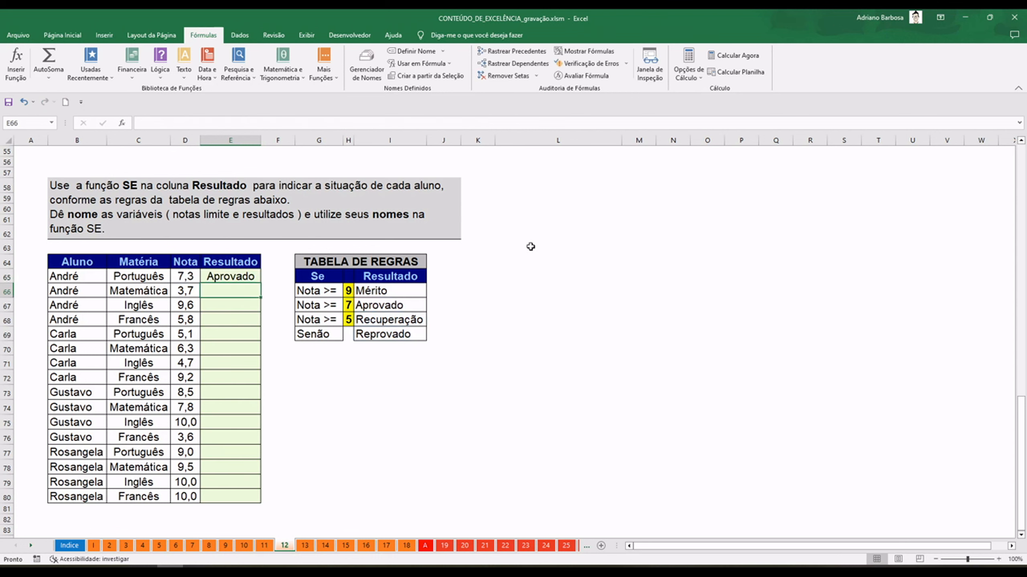
# - Fill the E65 formula down the Resultado column through E80 and autofit the width of column E
pyautogui.click(233, 277)
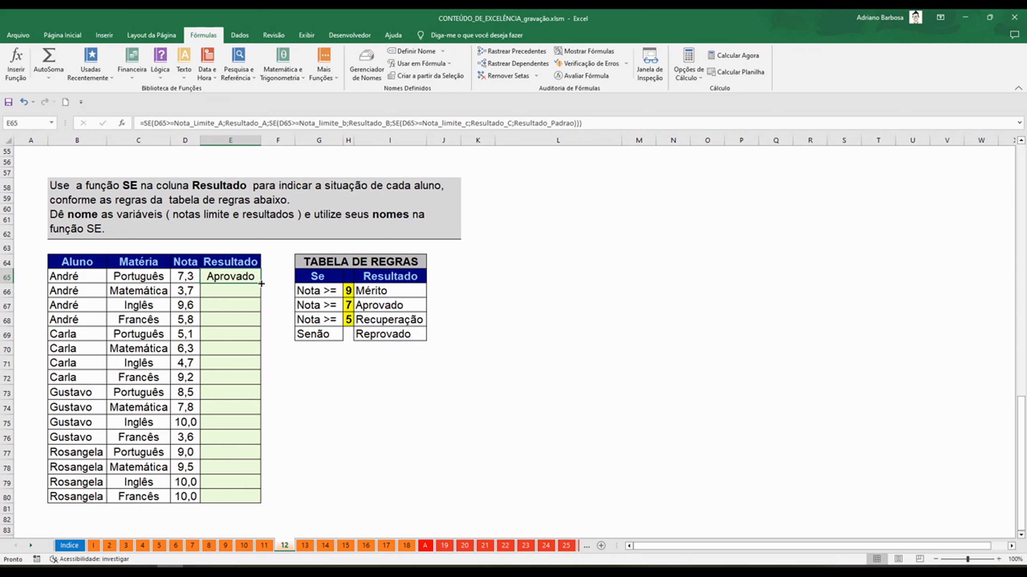
pyautogui.moveTo(262, 283)
pyautogui.mouseDown()
pyautogui.moveTo(276, 508)
pyautogui.moveTo(263, 282)
pyautogui.mouseUp()
pyautogui.doubleClick(262, 283)
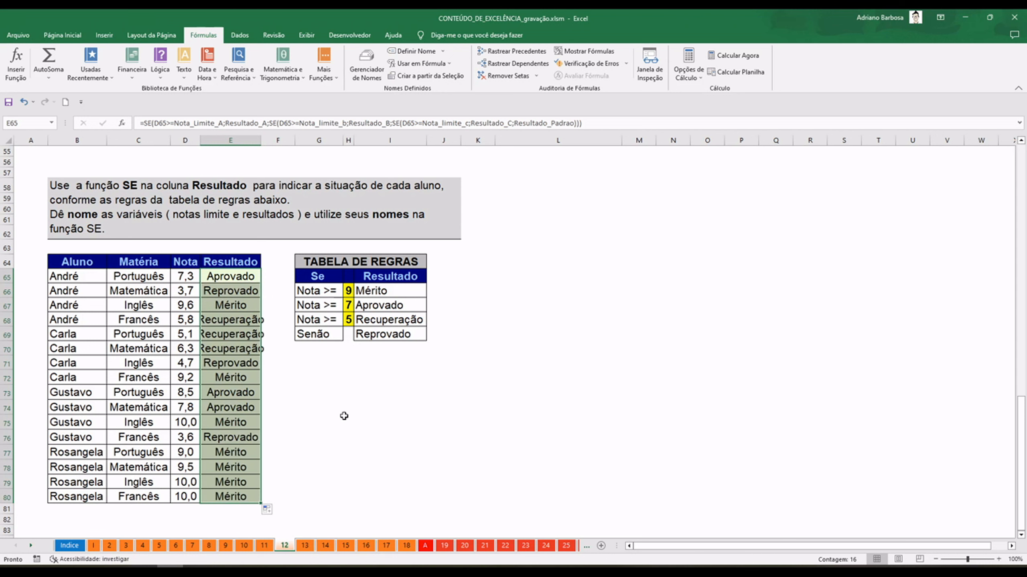
pyautogui.doubleClick(261, 140)
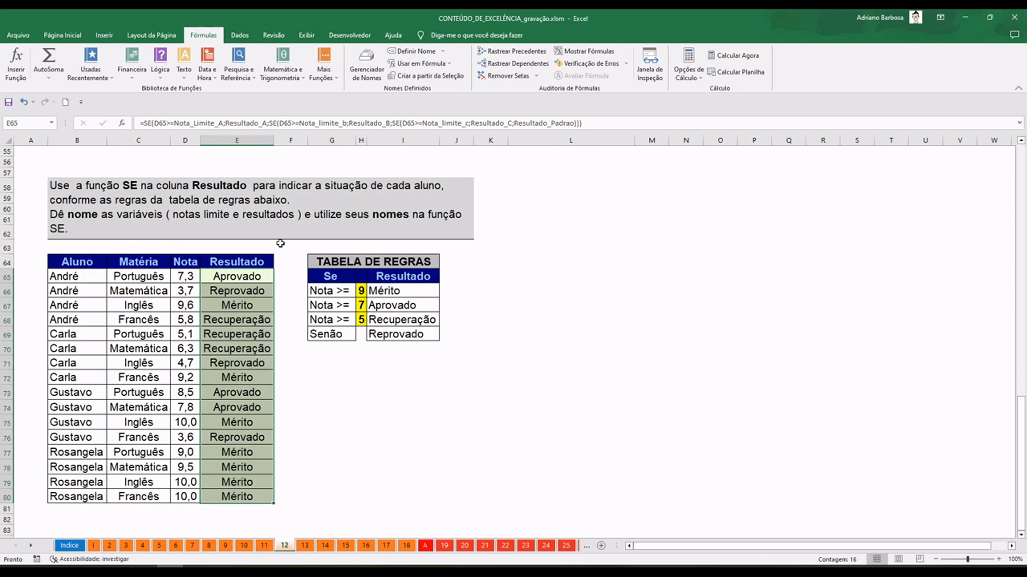
# - Check the copied formula in E66 and compare the grade in D67 with the Mérito limit in H66
pyautogui.click(247, 273)
pyautogui.press('Down')
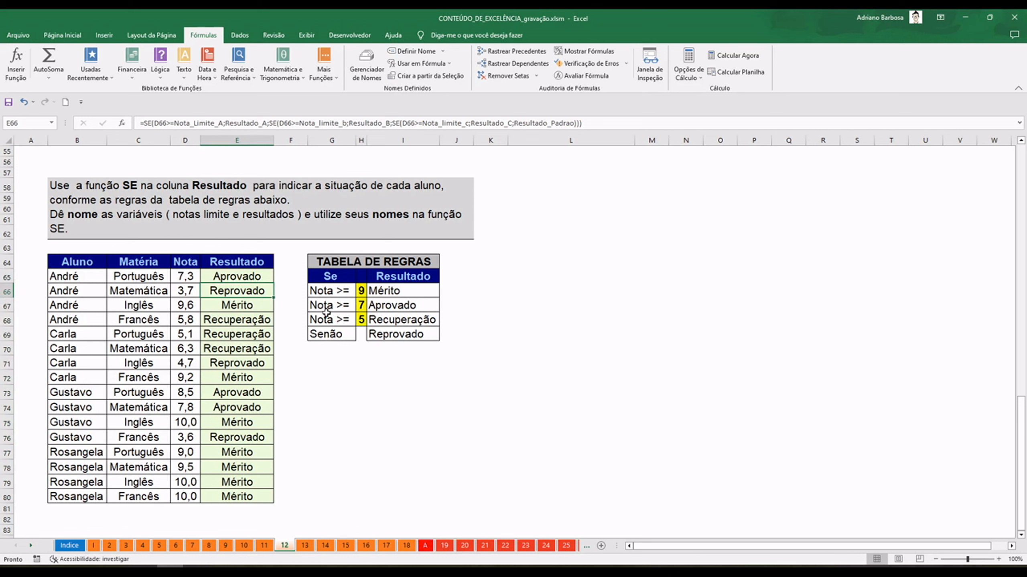
pyautogui.click(183, 306)
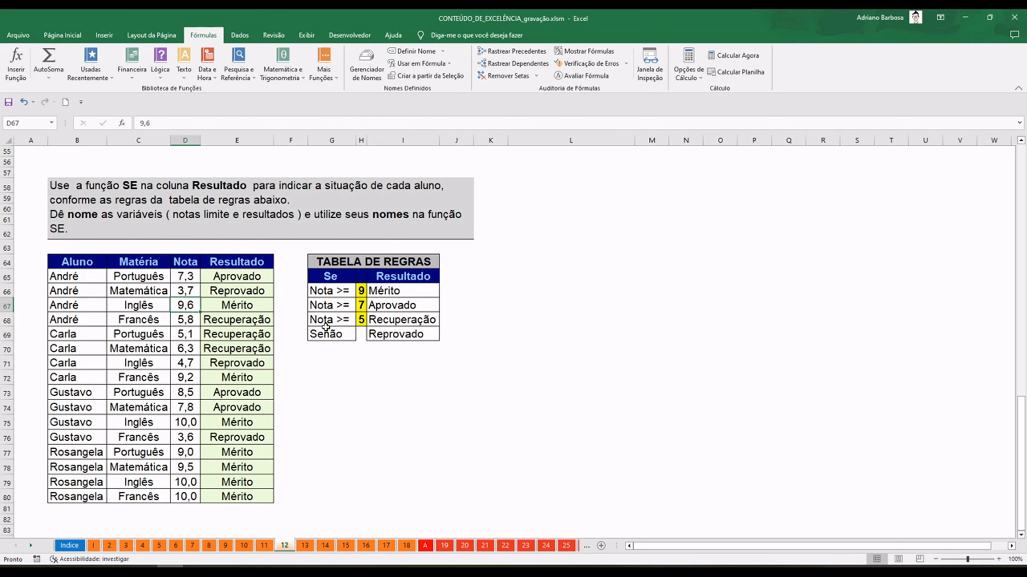
pyautogui.click(363, 291)
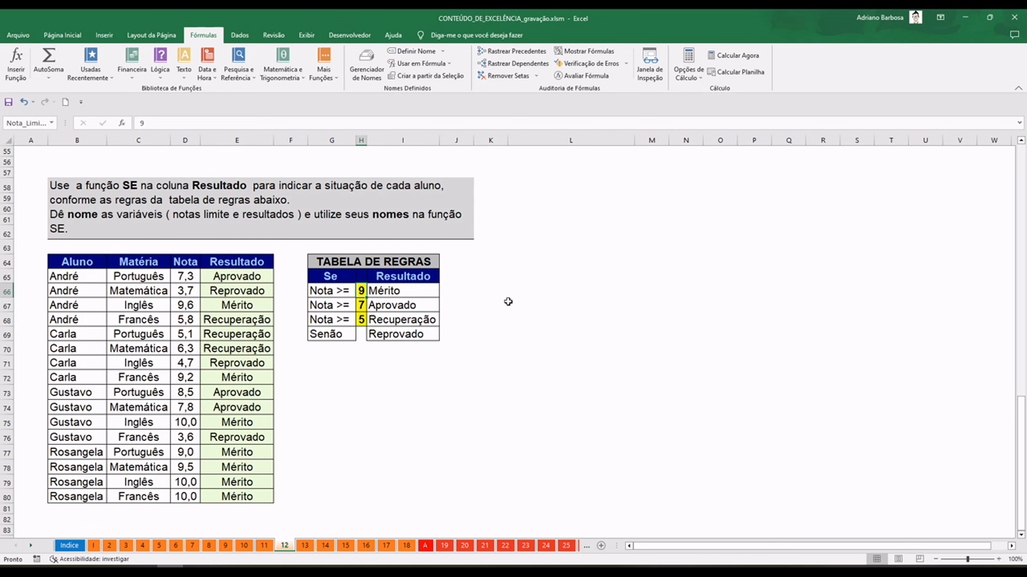
# - Set the limit grade for Mérito in H66 to 9,7 and check the recalculated result in row 75 against it
pyautogui.write('9,7')
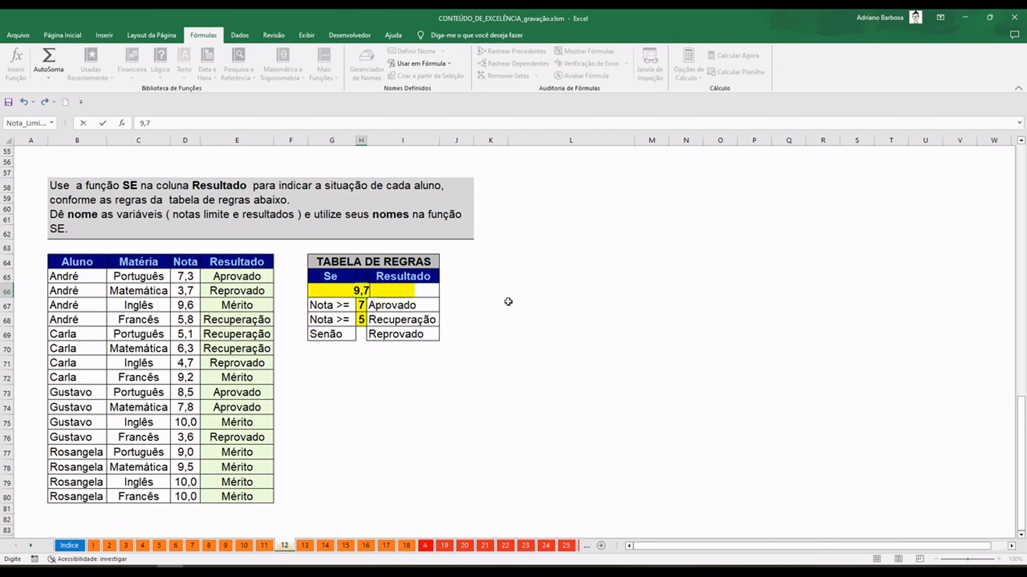
pyautogui.hotkey('ctrl', 'Return')
pyautogui.press('Up')
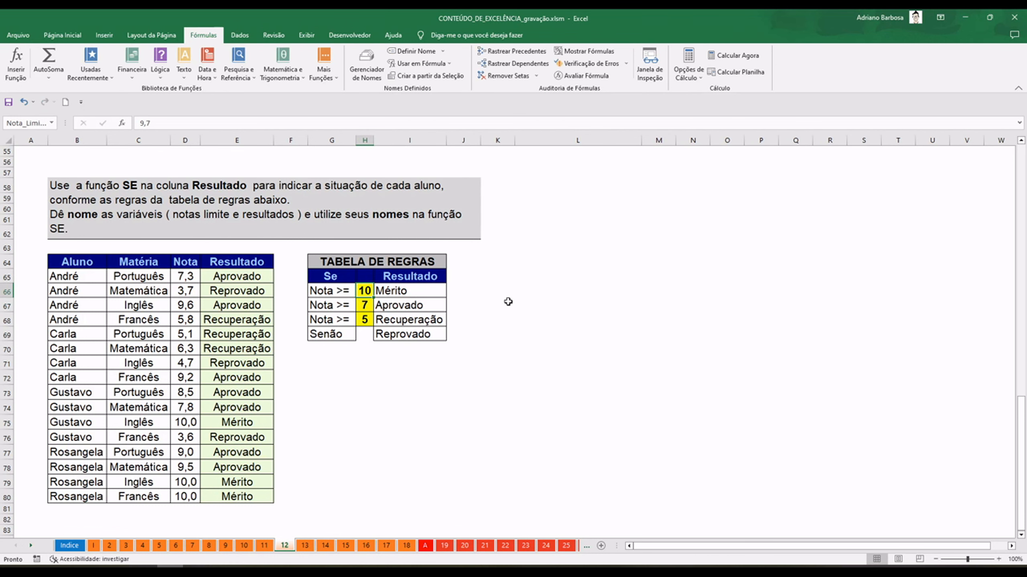
pyautogui.moveTo(238, 427); pyautogui.dragTo(75, 425)
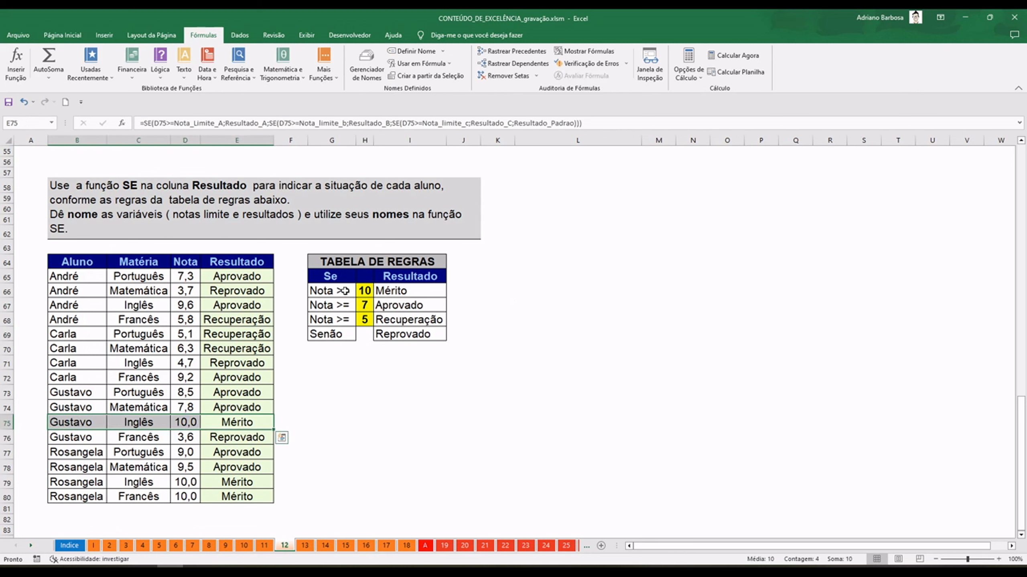
pyautogui.click(364, 289)
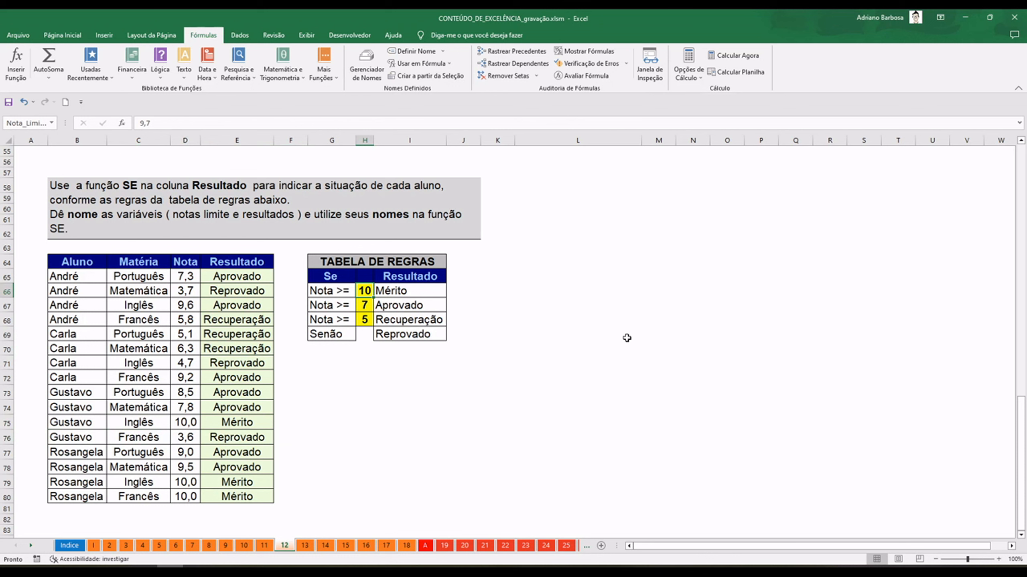
# - Replace the top result label in I66 of the rules table with Parabéns
pyautogui.click(435, 310)
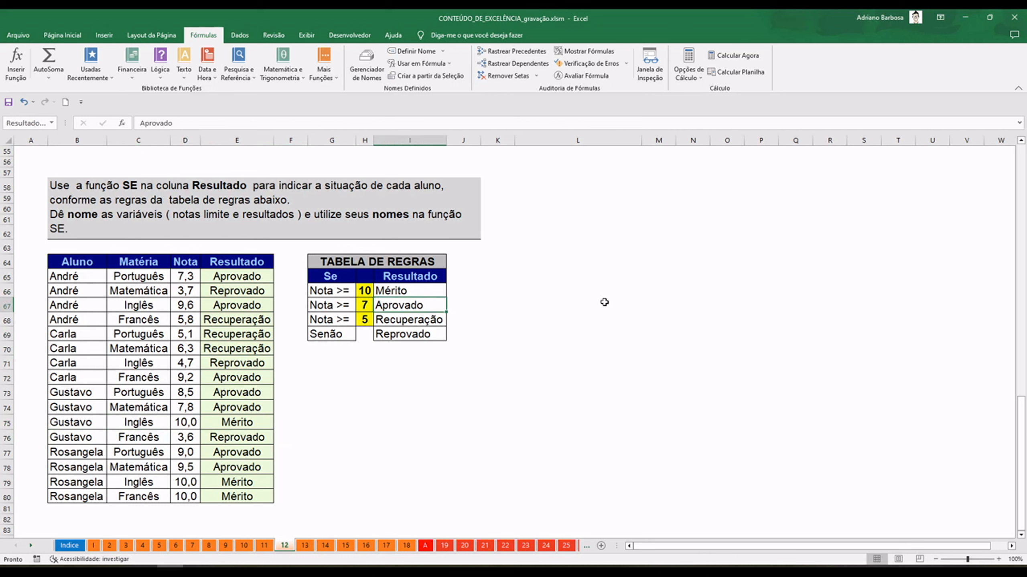
pyautogui.press('Up')
pyautogui.write('P')
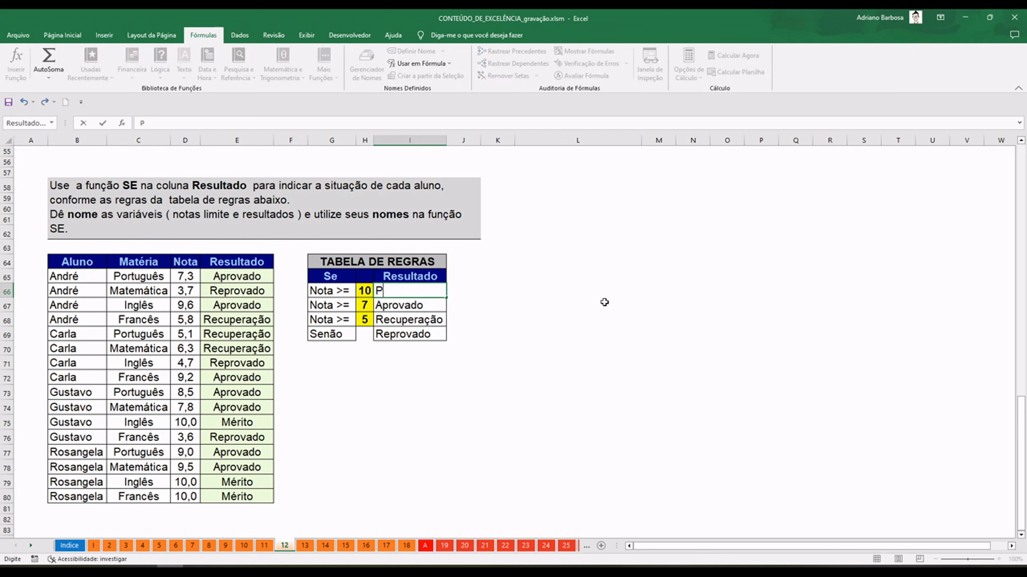
pyautogui.write('arabéns')
pyautogui.press('Return')
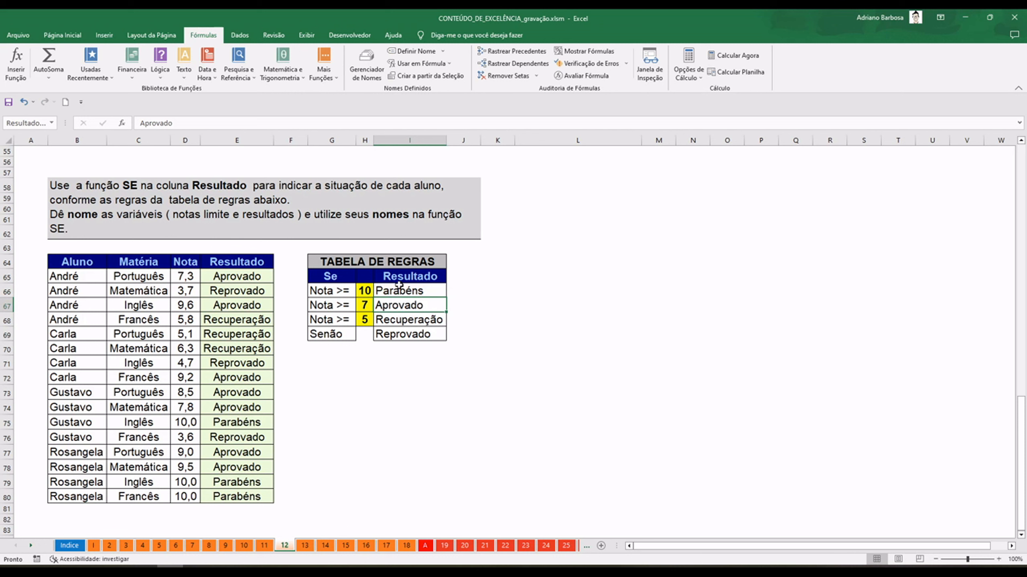
# - Compare the formulas in E65 and E66 with the rules table, examining the name Nota_limite_b within the E66 formula
pyautogui.click(252, 275)
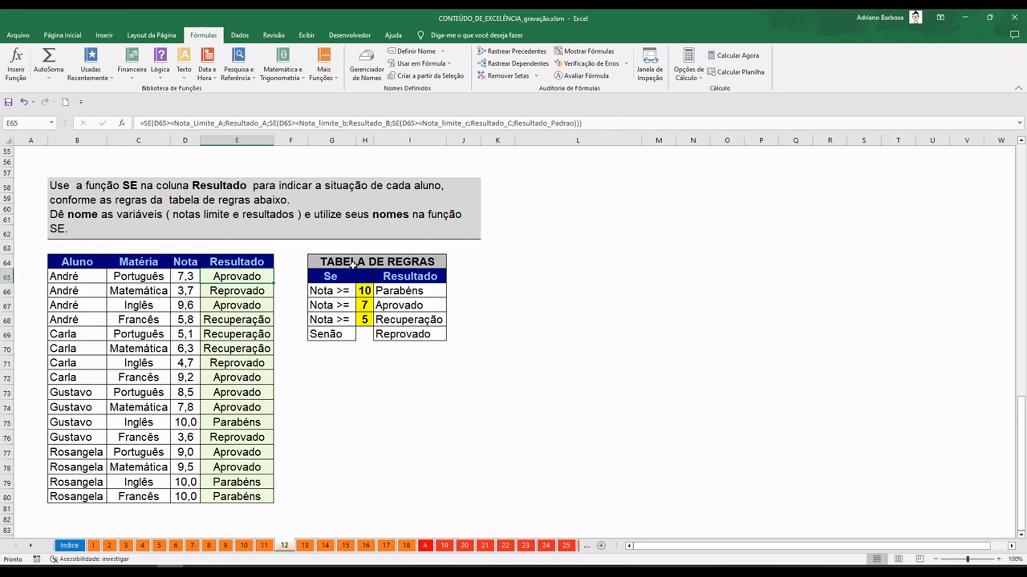
pyautogui.moveTo(322, 277); pyautogui.dragTo(409, 322)
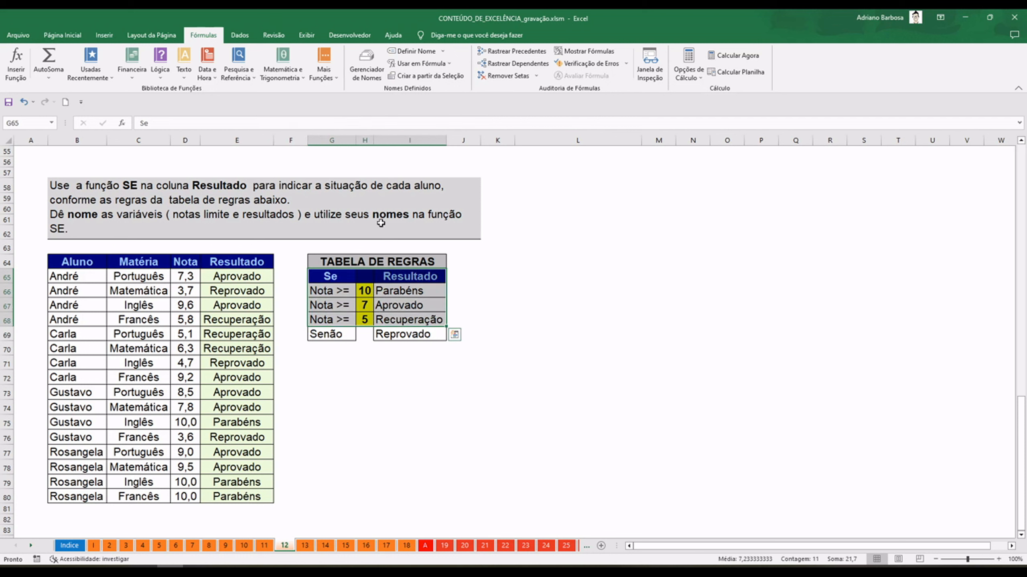
pyautogui.click(370, 287)
pyautogui.click(235, 289)
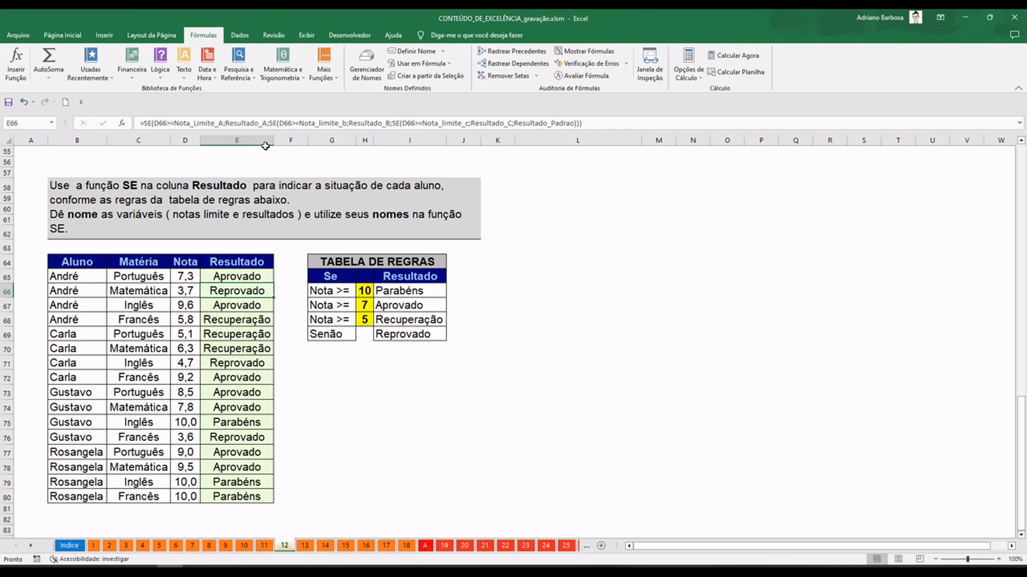
pyautogui.doubleClick(315, 124)
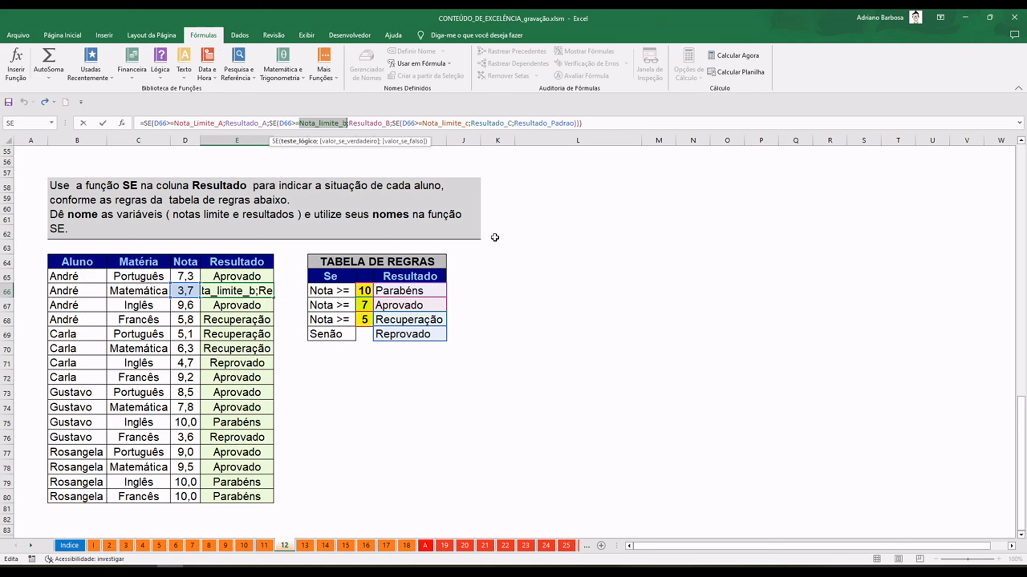
pyautogui.press('Escape')
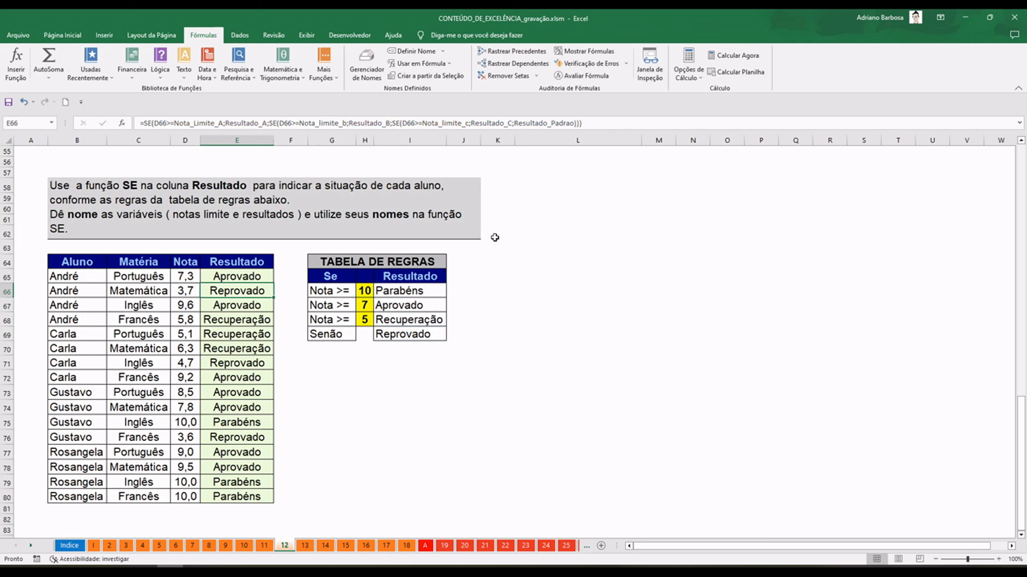